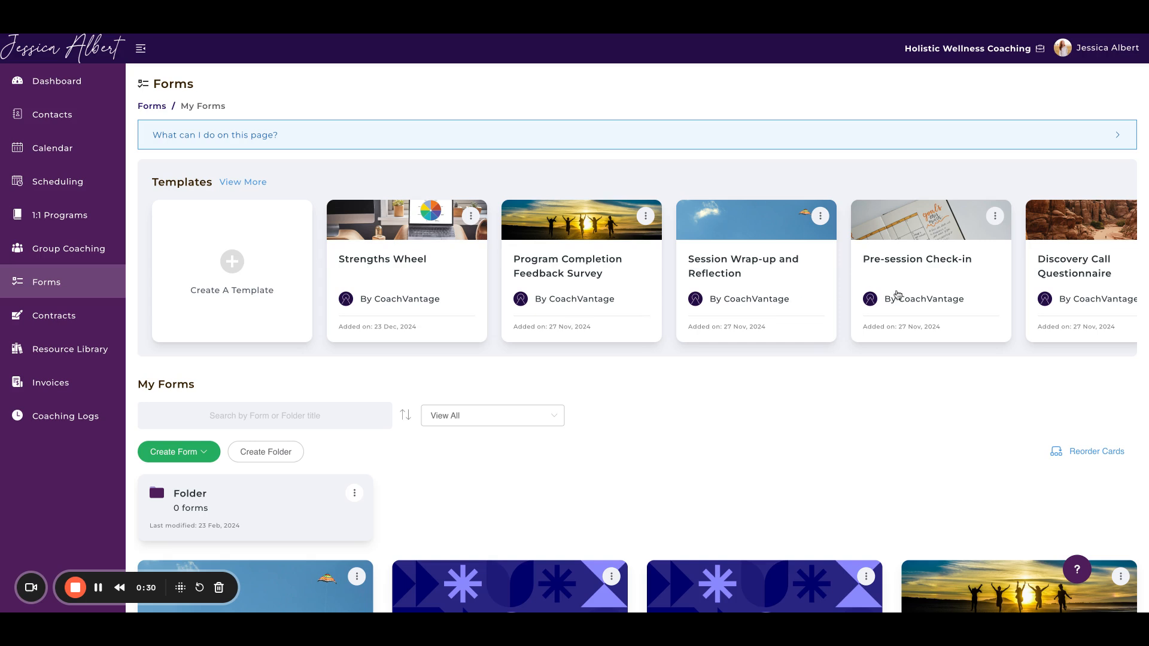
Step: View the full list of form templates and the blank template editor, returning to the Forms page after each
scroll(913, 298, "right", 3)
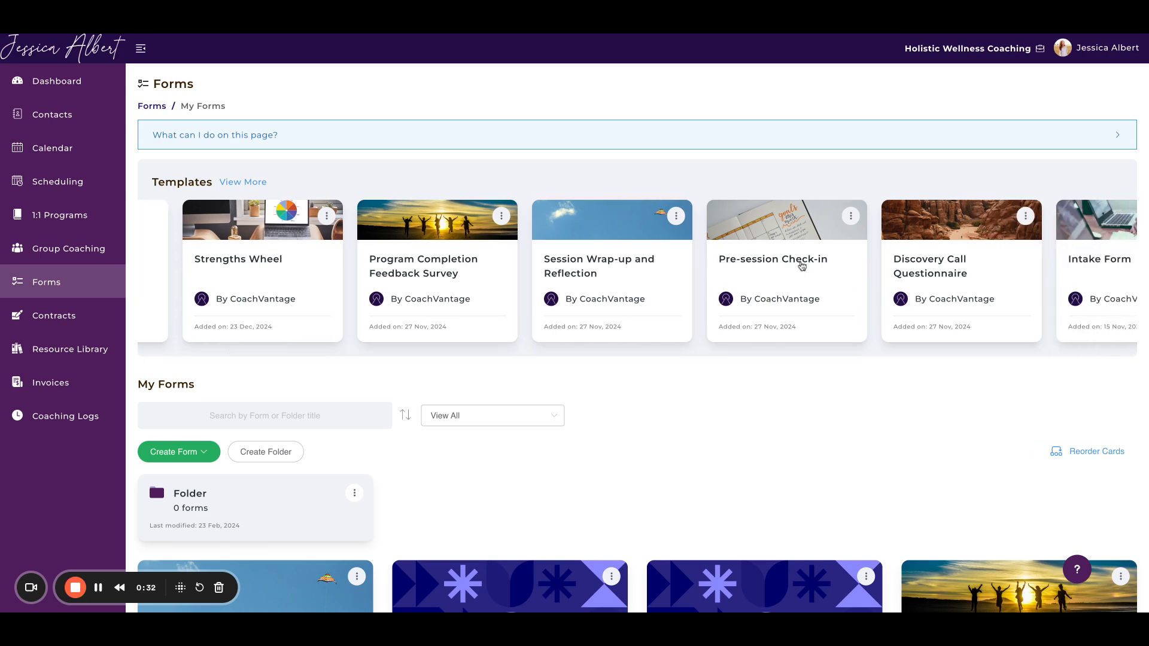
scroll(802, 266, "right", 2)
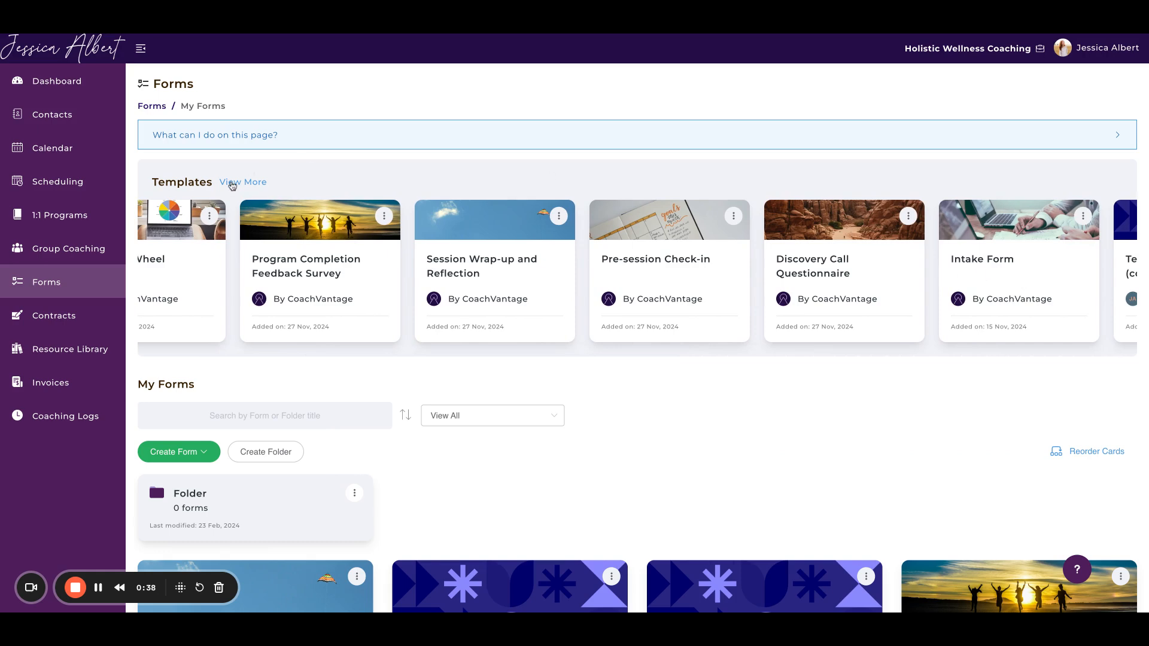
left_click(232, 186)
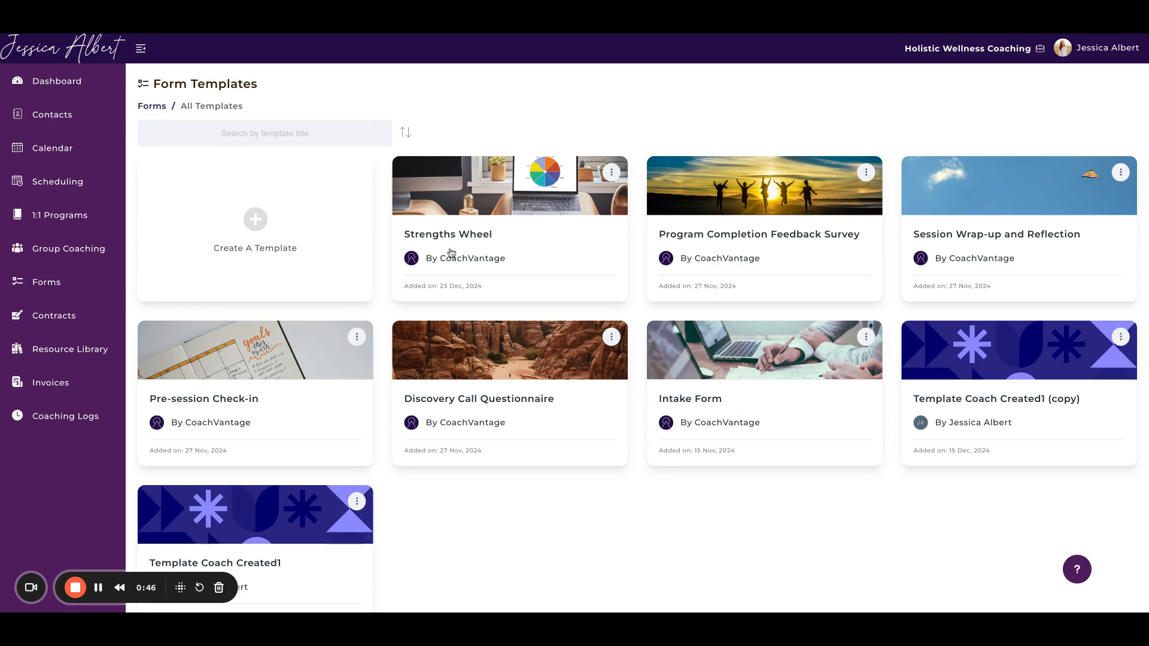
left_click(158, 108)
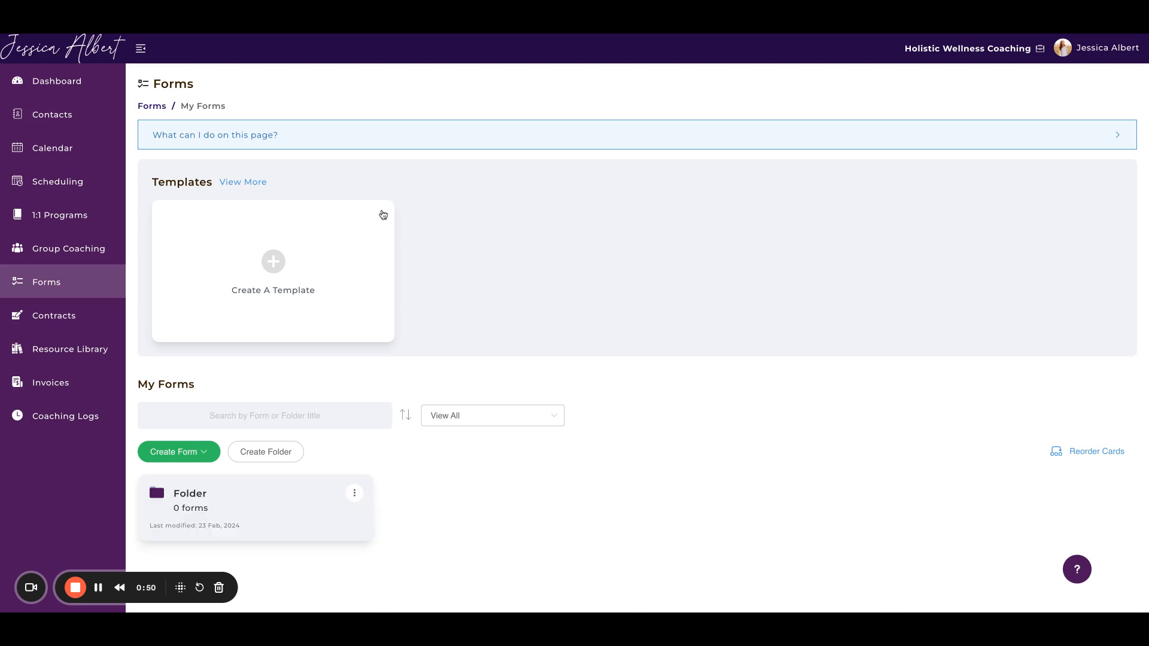
left_click(239, 272)
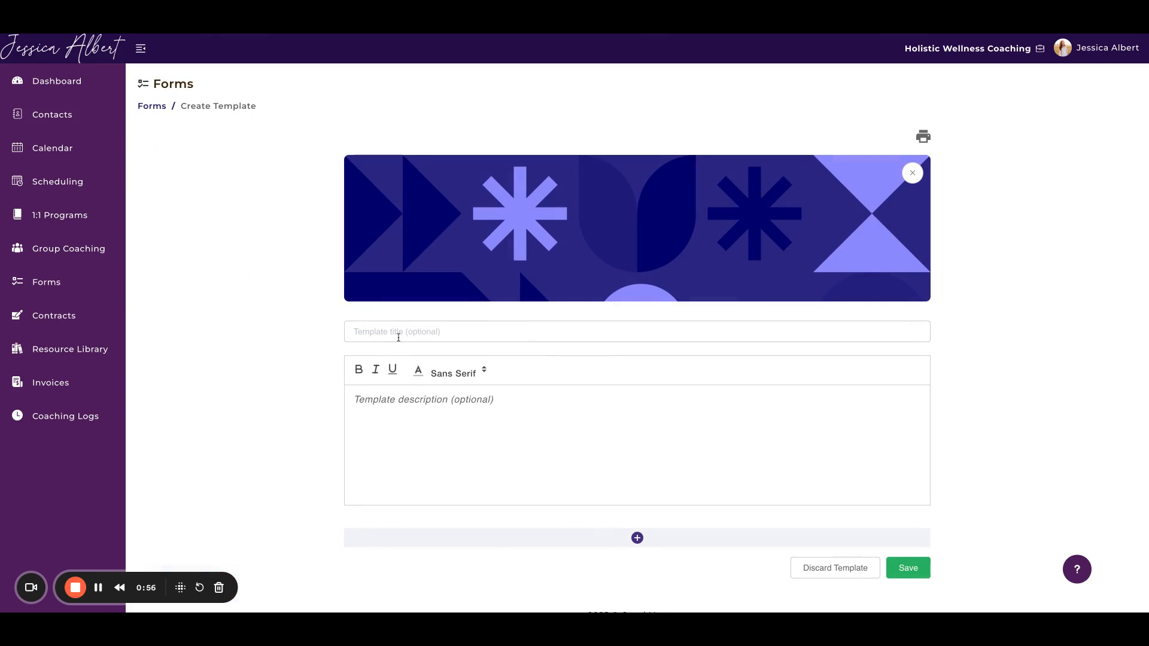
left_click(151, 108)
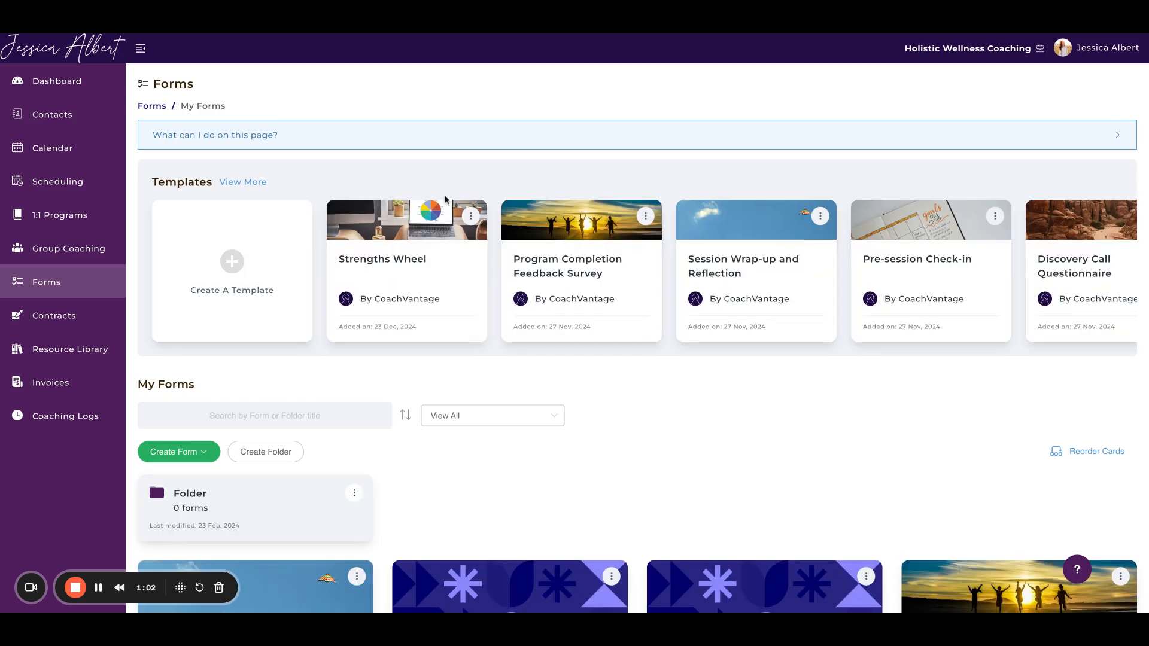
Step: Open the Strengths Wheel template and review its description, rating categories and wheel
left_click(446, 223)
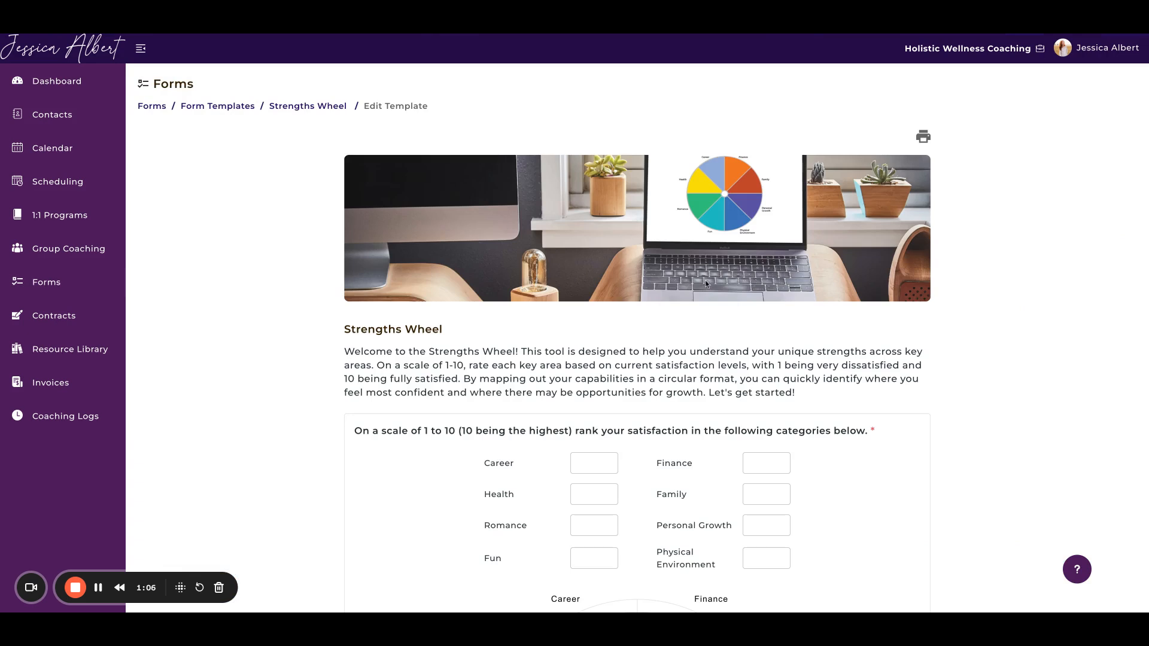
scroll(824, 348, "down", 3)
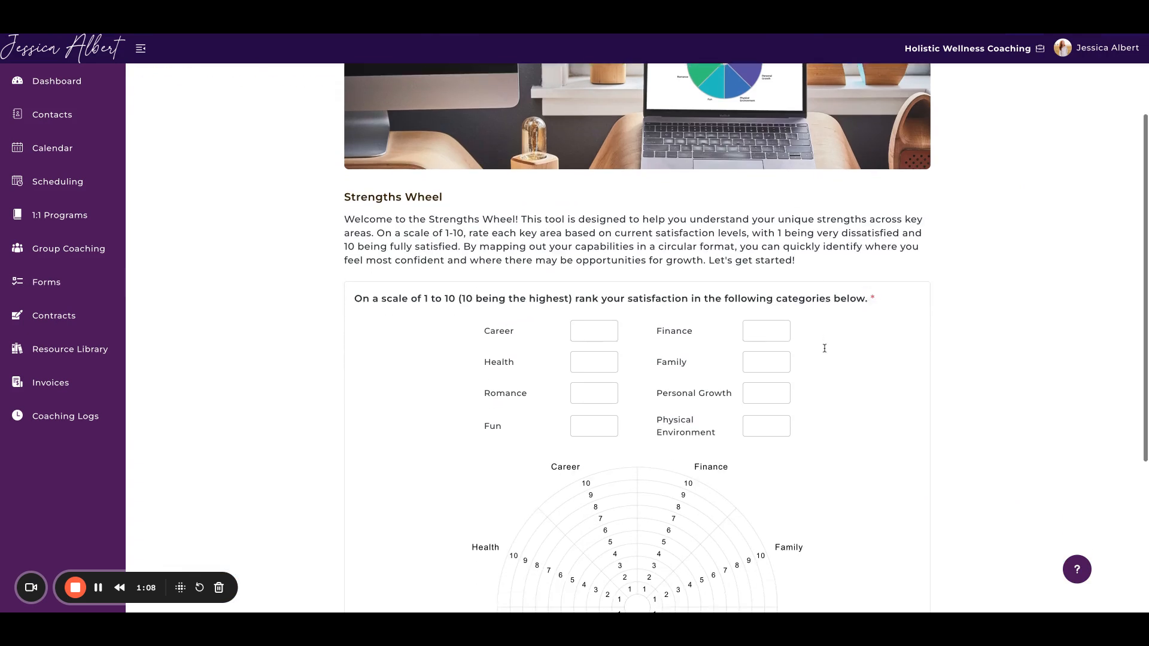
scroll(639, 282, "down", 1)
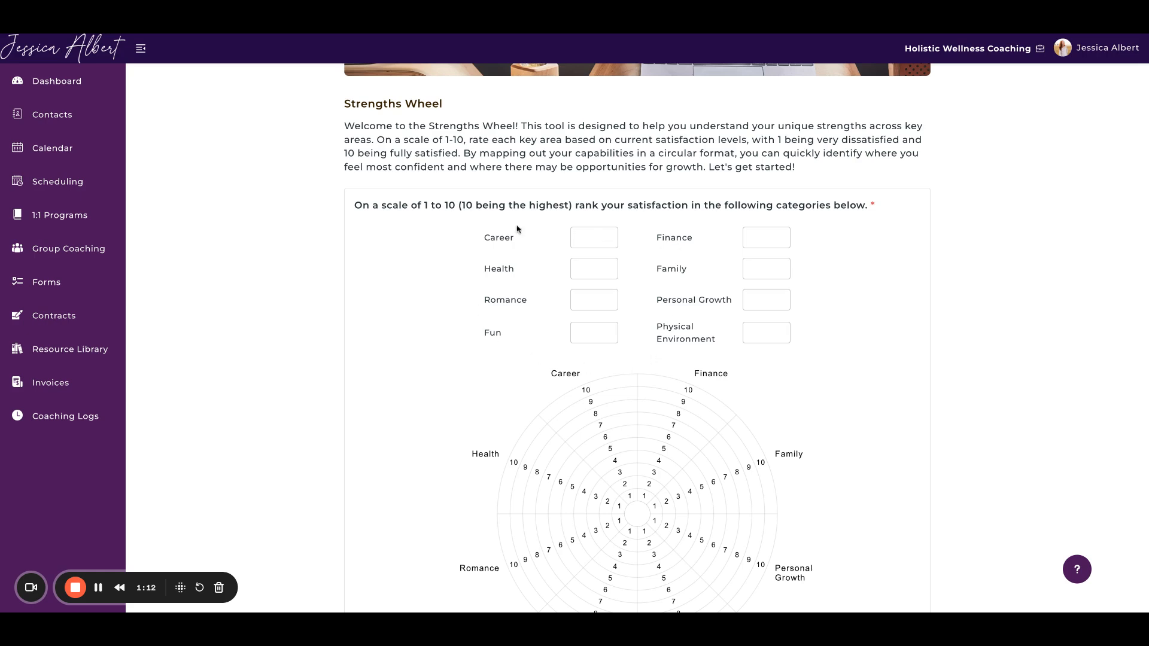
scroll(738, 353, "down", 2)
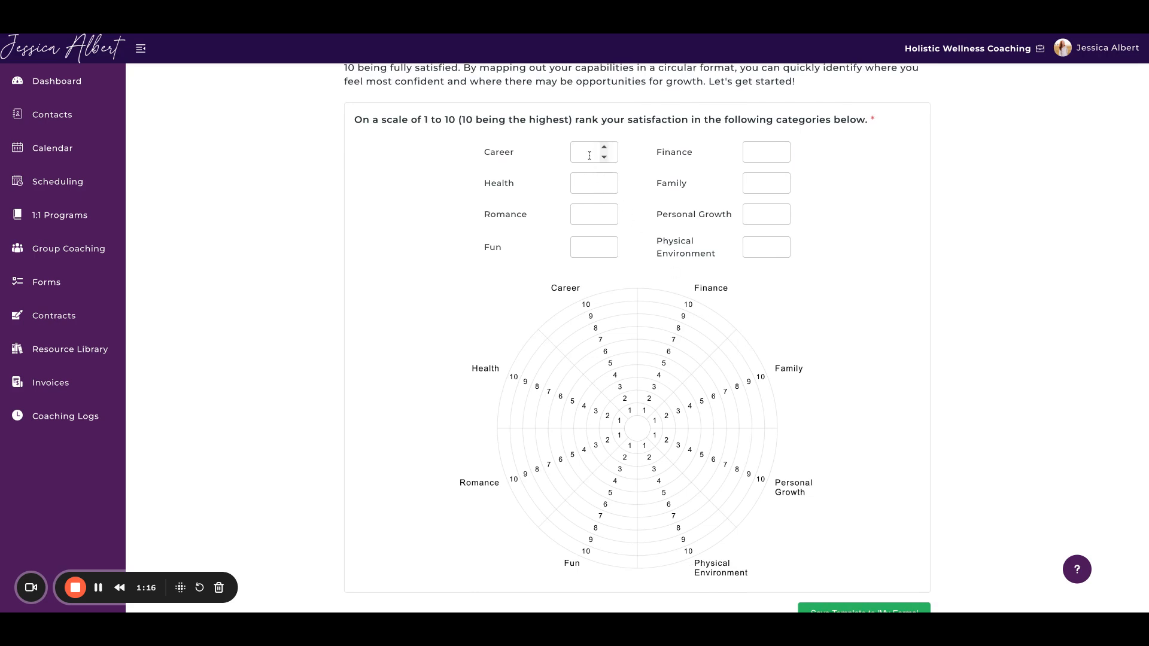
Step: Try out the wheel with sample ratings: Career 2, Health 8, Romance 1 and Fun 10
left_click(590, 156)
type("2")
left_click(589, 183)
type("8")
left_click(586, 214)
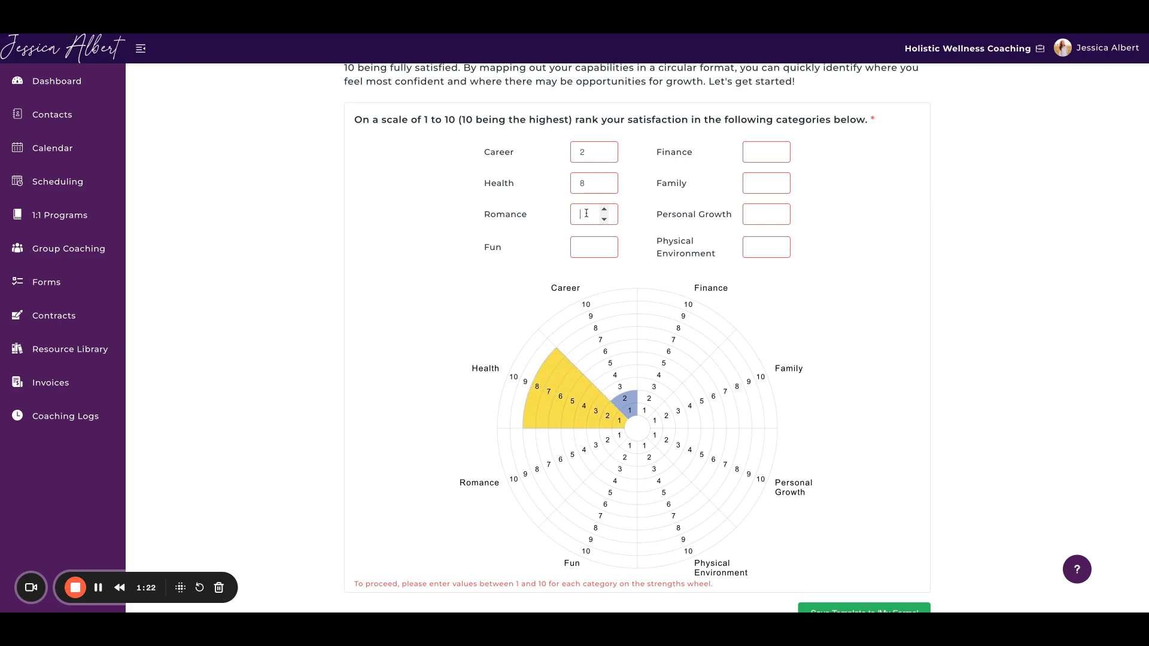
type("1")
left_click(582, 244)
type("10")
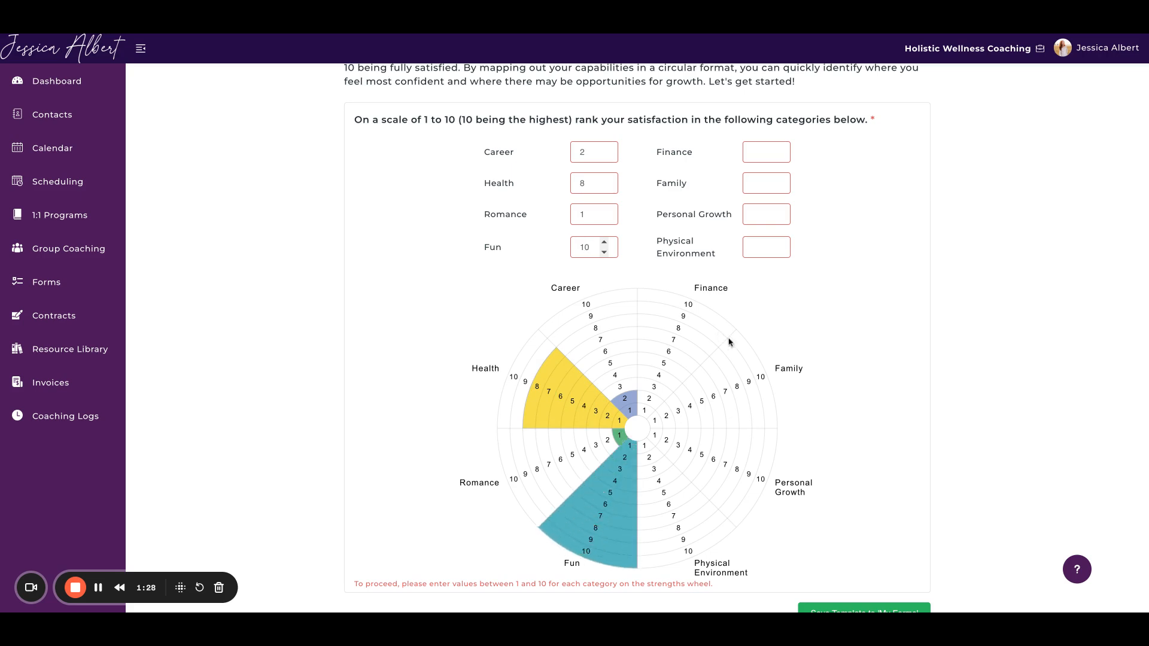
Step: Save the Strengths Wheel template to My Forms and start editing the resulting form
scroll(729, 342, "down", 2)
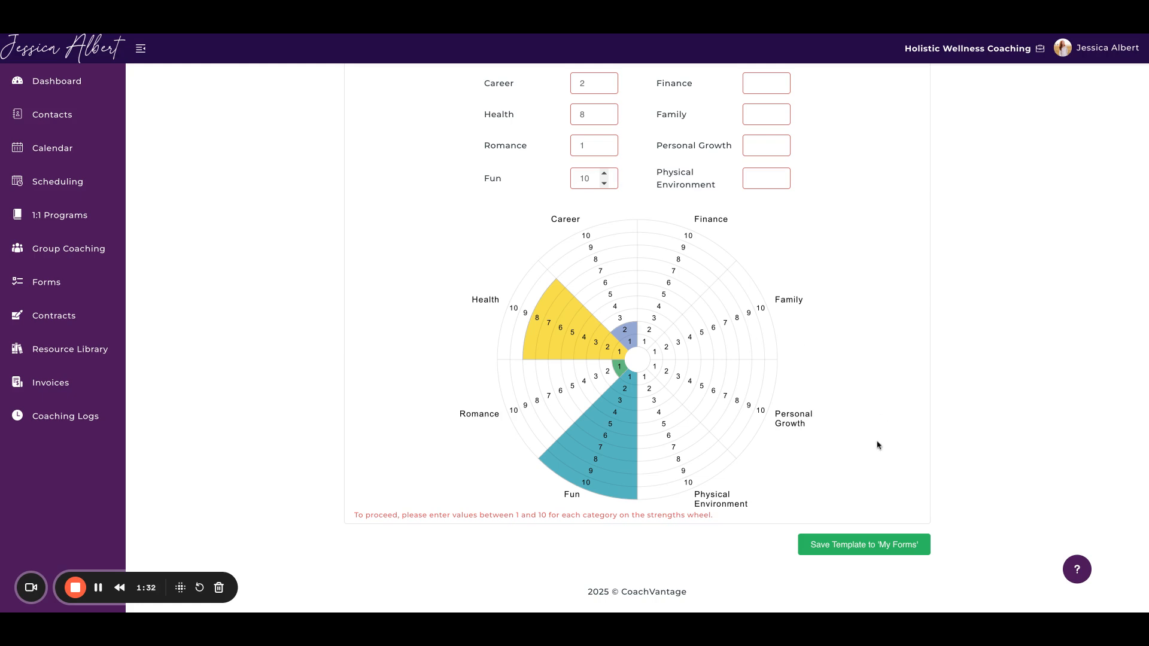
left_click(870, 546)
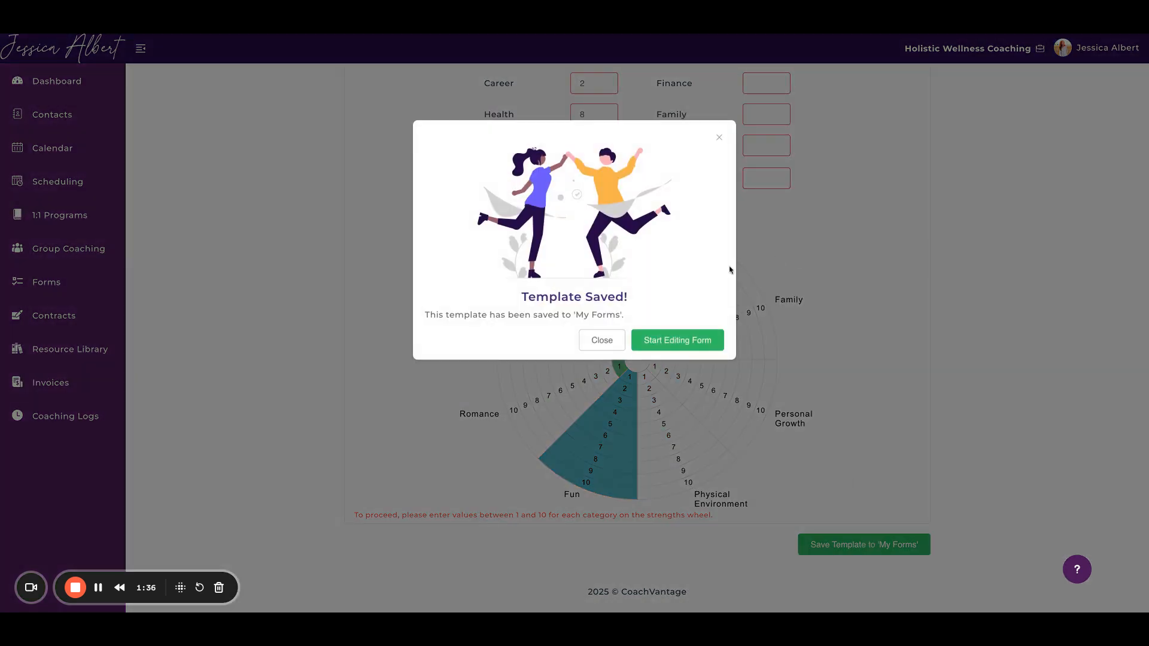
left_click(681, 341)
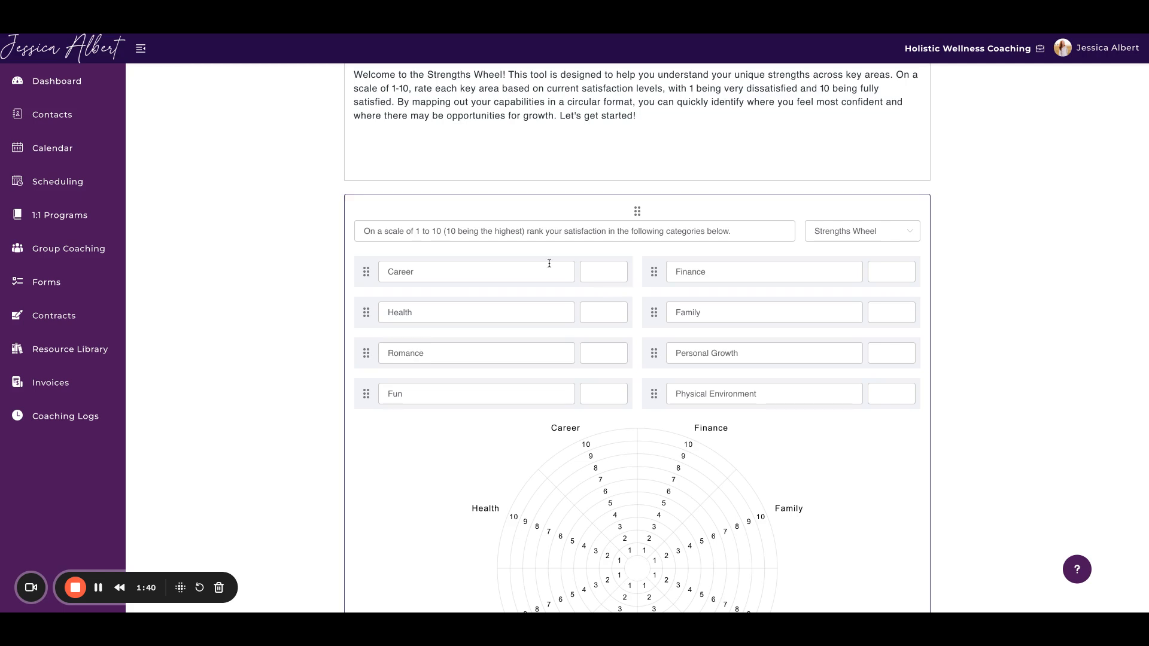
Step: Rename the Career category to Relationship and check its label on the wheel
scroll(548, 262, "up", 2)
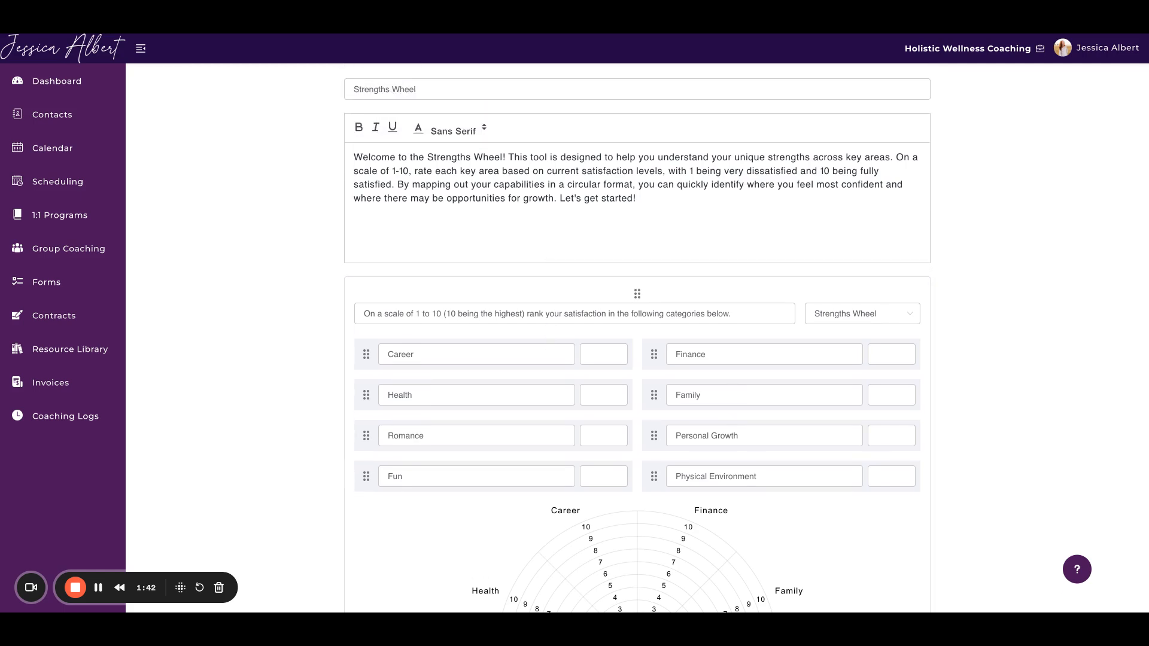
scroll(550, 264, "down", 2)
double_click(466, 265)
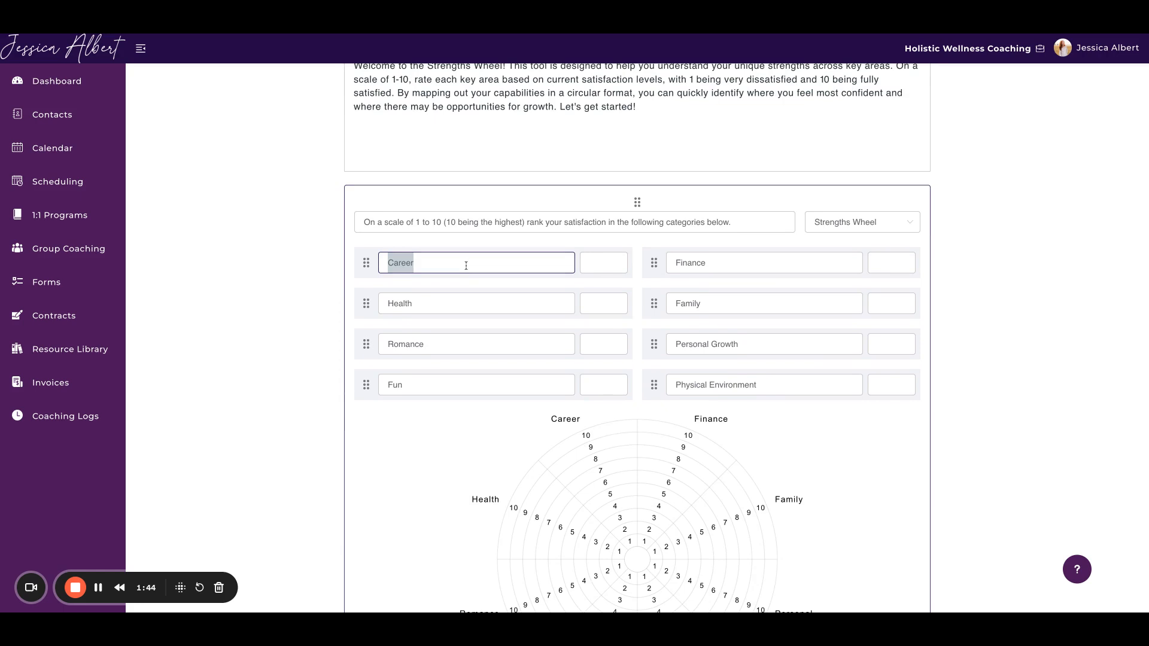
type("Relationsh")
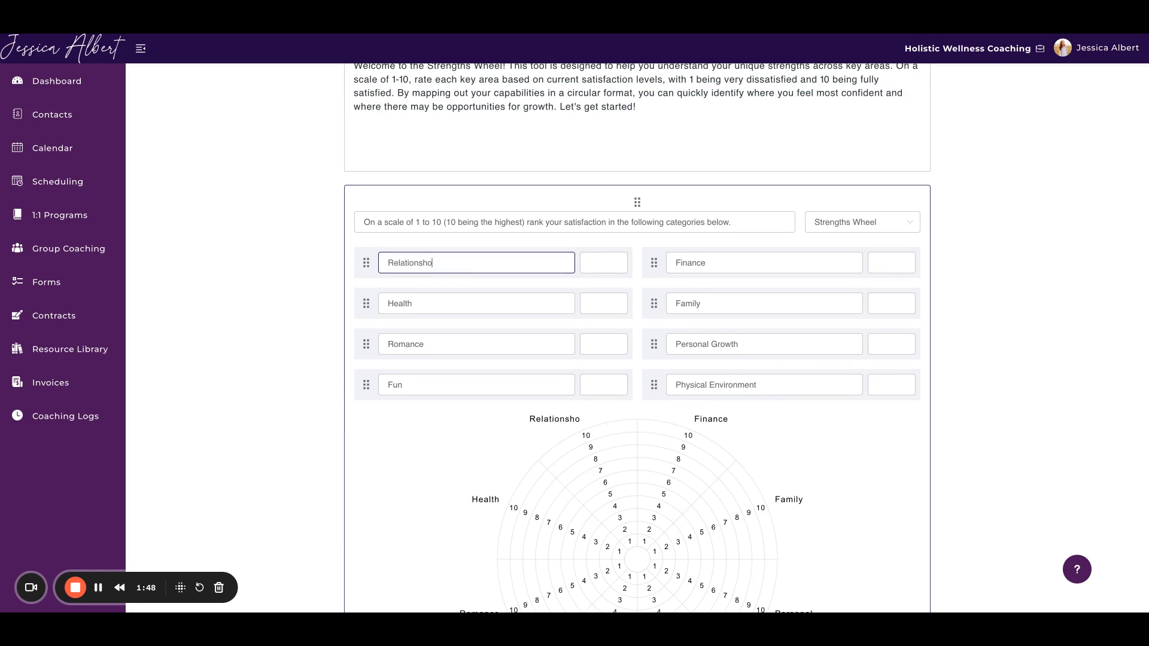
type("ip")
scroll(533, 422, "down", 2)
scroll(533, 422, "down", 2)
scroll(532, 413, "up", 2)
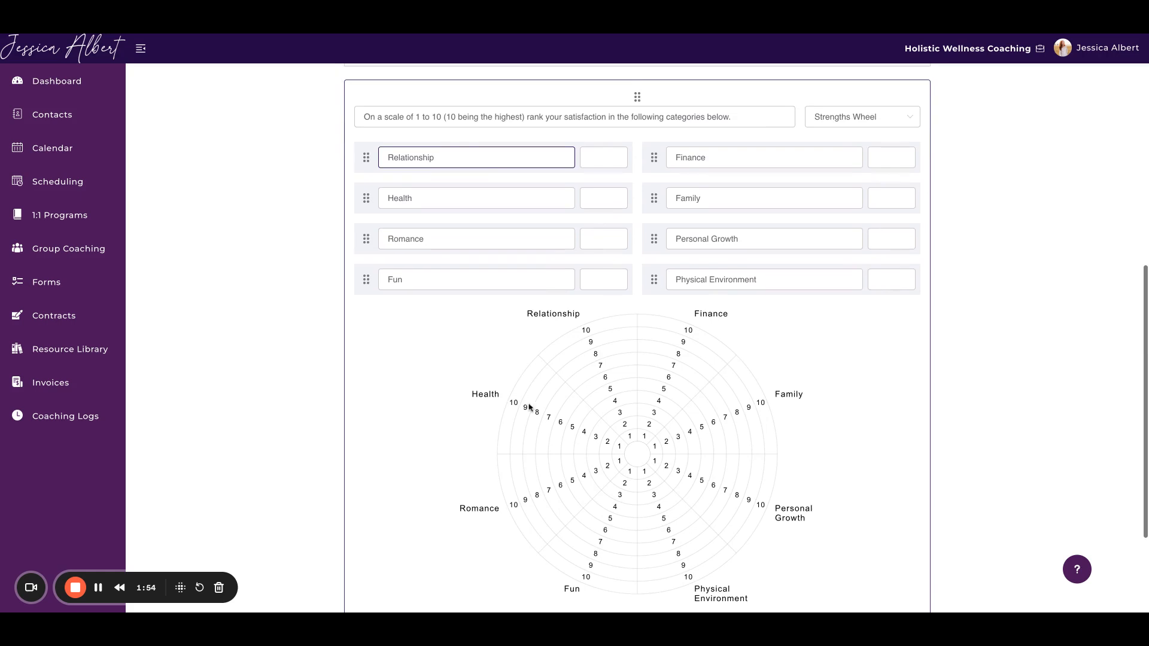
Step: Set the first category's name back to Career and save the form
double_click(411, 159)
type("Career")
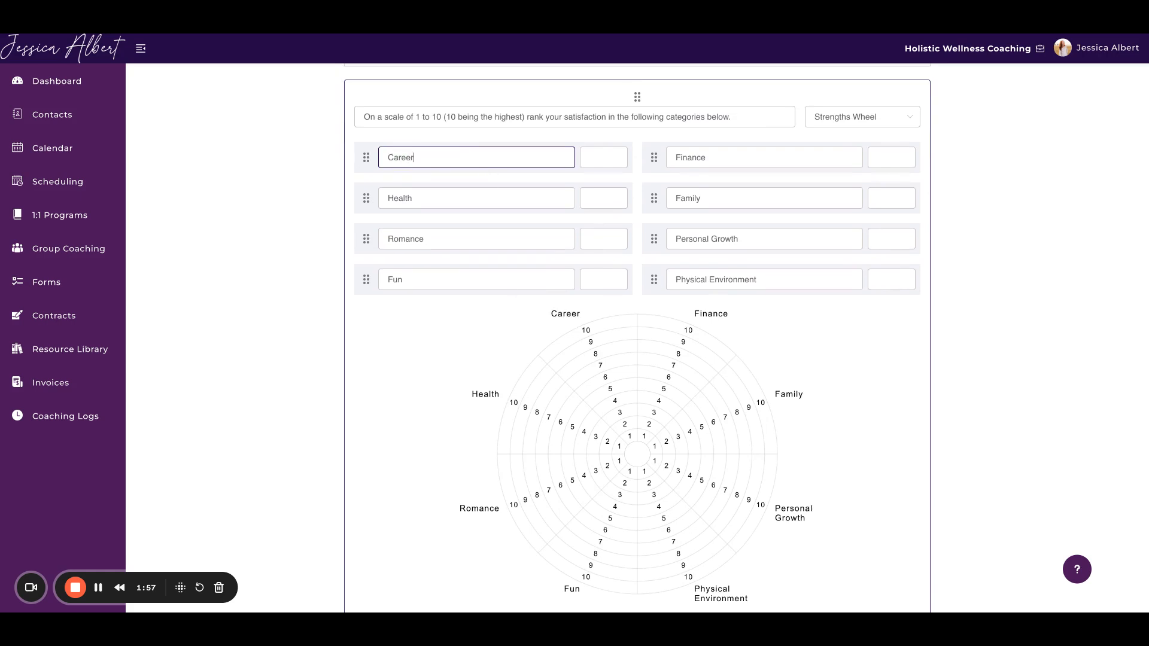
scroll(704, 262, "down", 1)
scroll(703, 262, "down", 3)
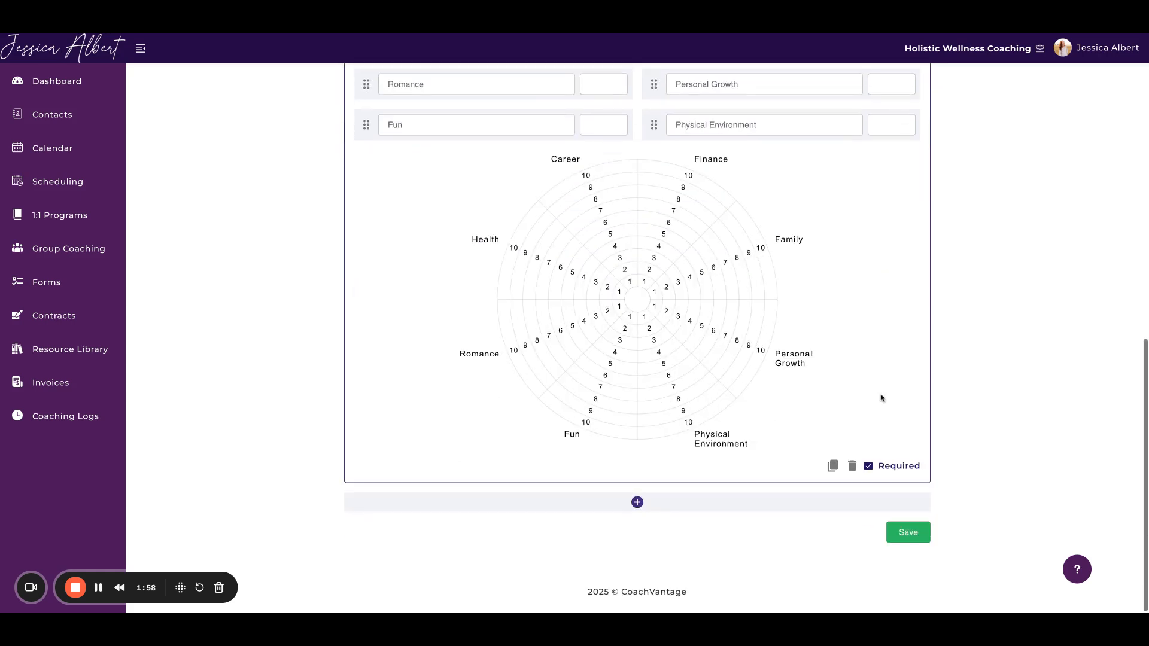
left_click(905, 534)
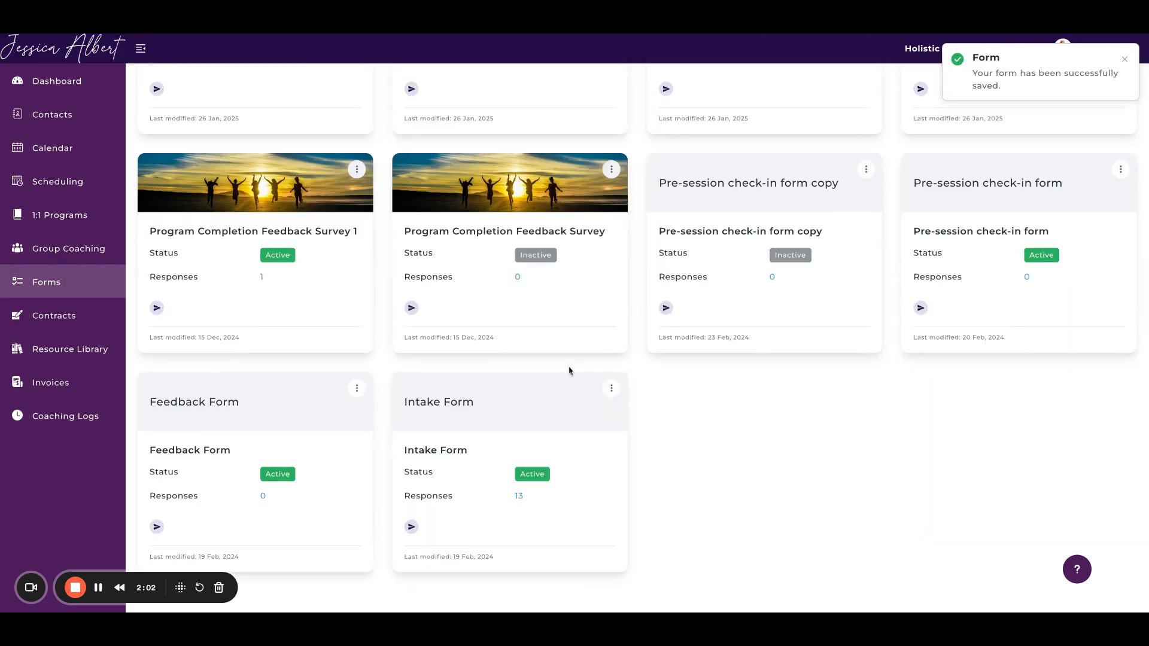
Step: Open the newly saved Strengths Wheel form from My Forms, review its contents, and return to the Forms page
scroll(578, 403, "up", 6)
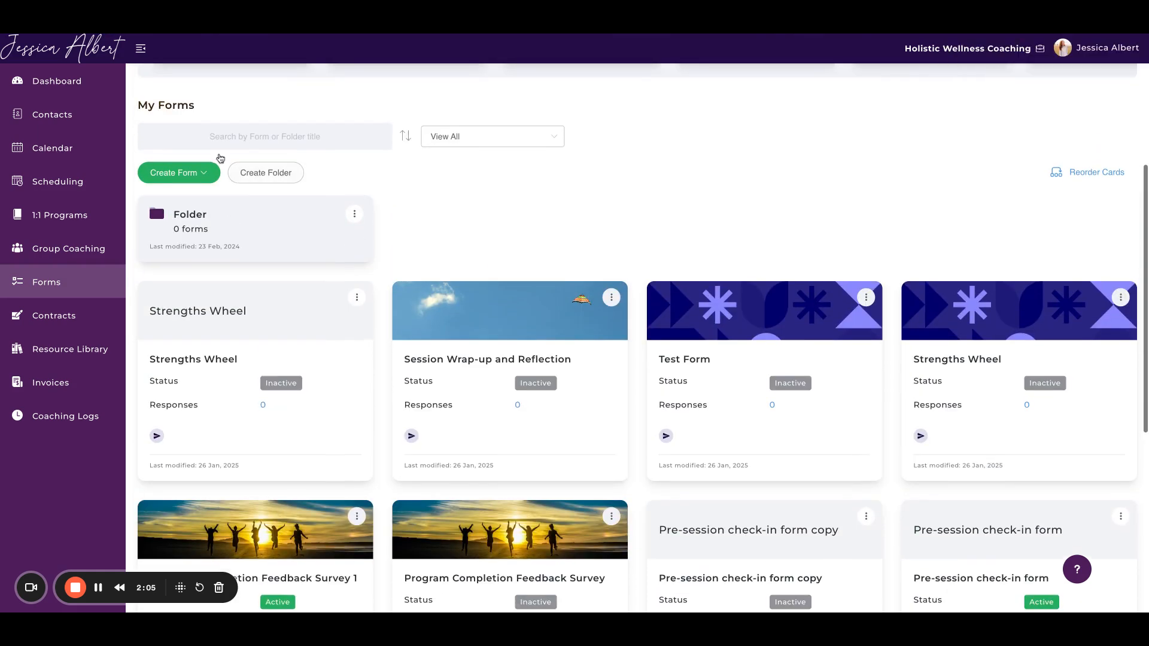
left_click(253, 318)
scroll(391, 225, "down", 3)
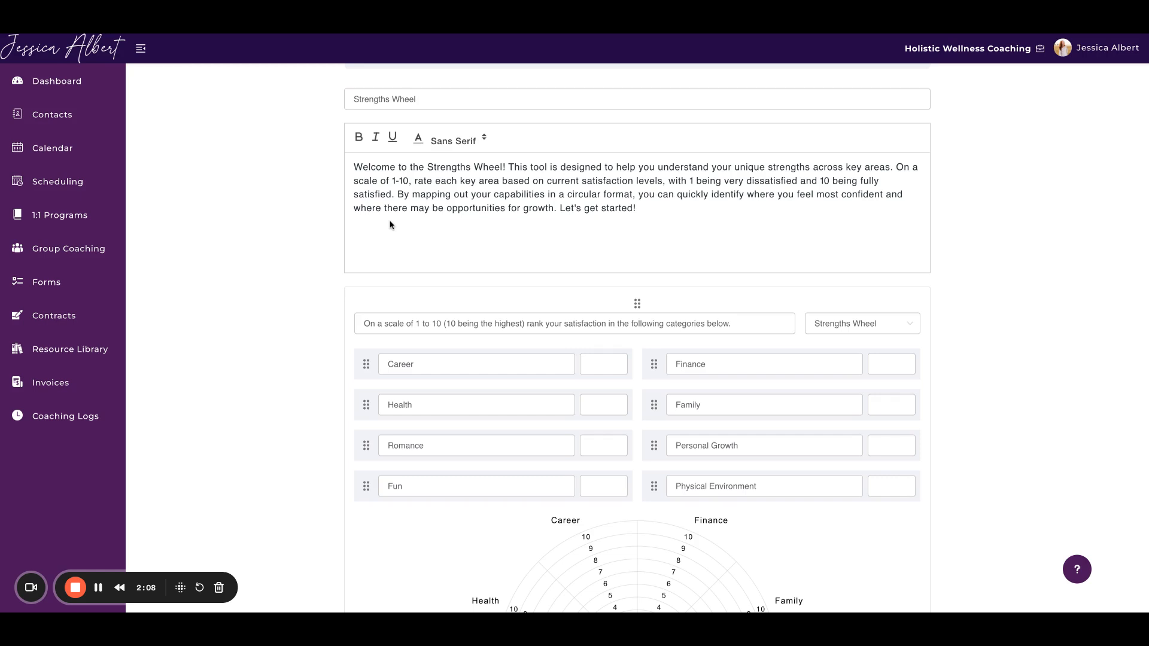
scroll(611, 329, "down", 8)
scroll(607, 343, "up", 12)
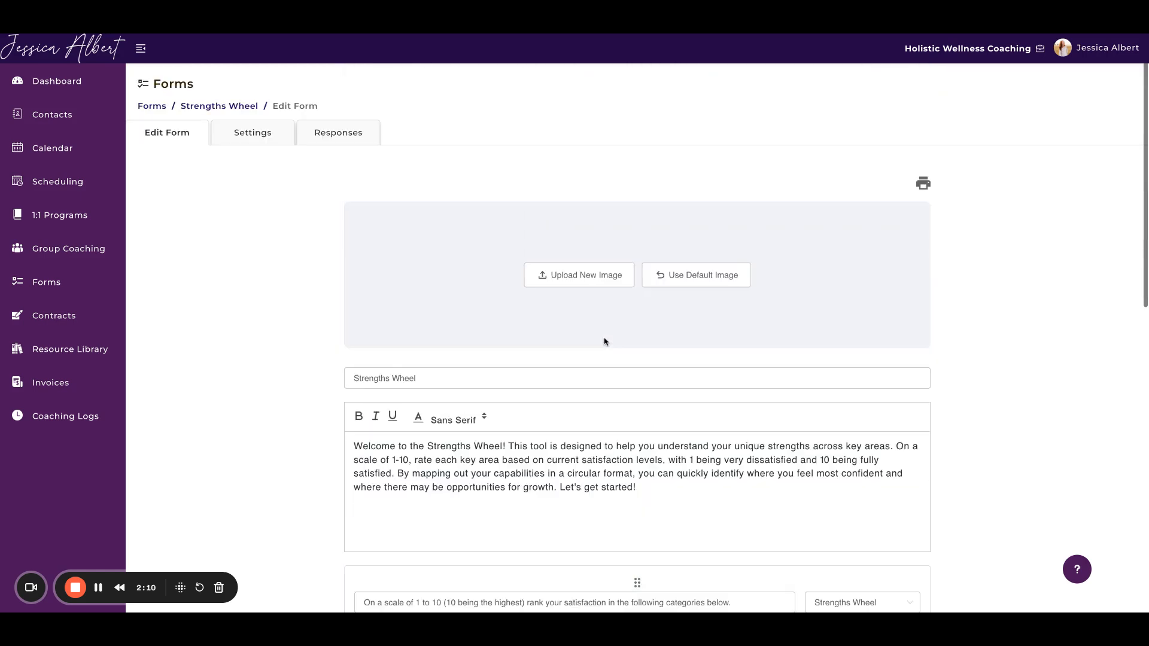
left_click(152, 106)
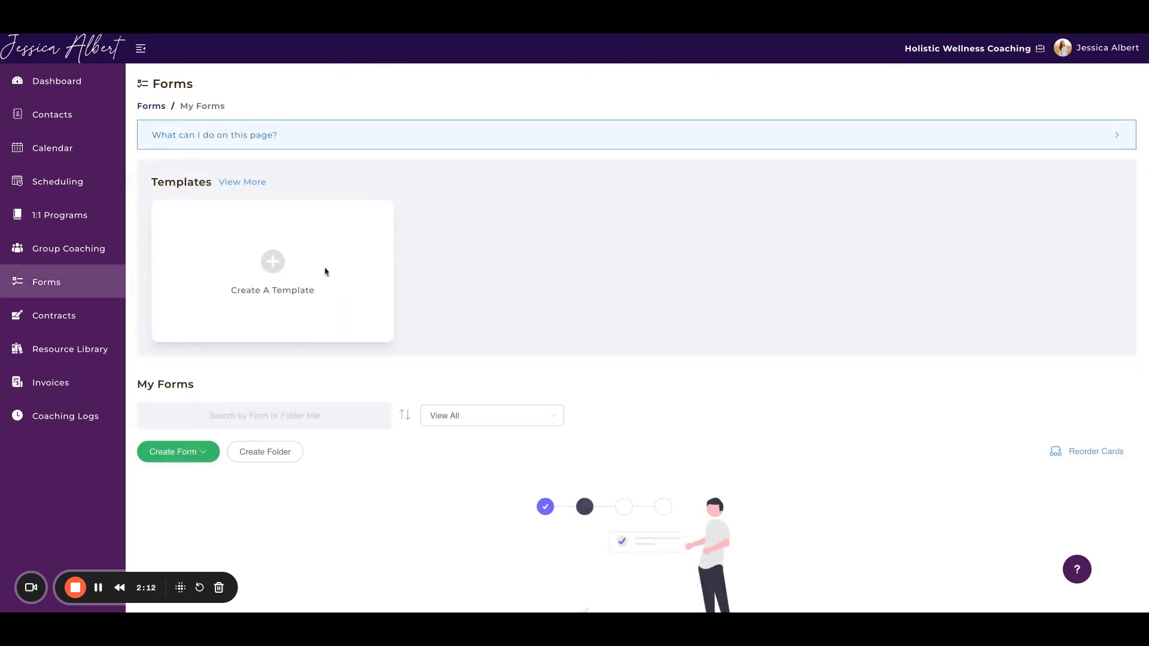
Step: Start sending the new Strengths Wheel form, select the first two contacts, and choose No Association as the first contact's program
scroll(325, 271, "down", 5)
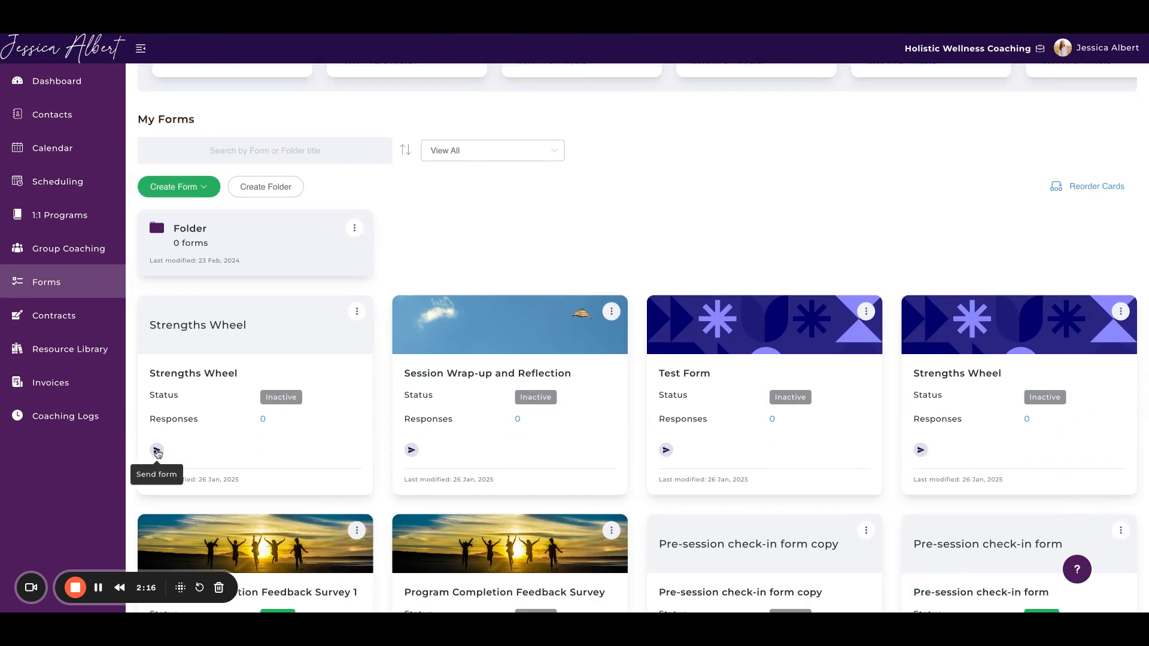
left_click(156, 450)
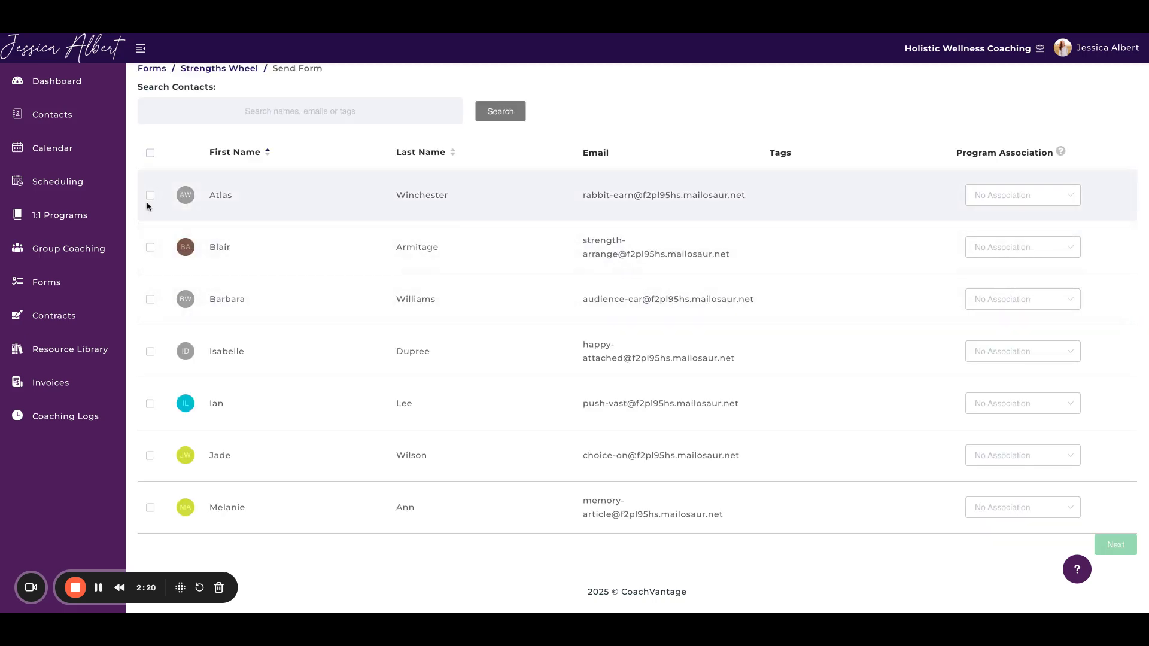
left_click(151, 196)
left_click(151, 248)
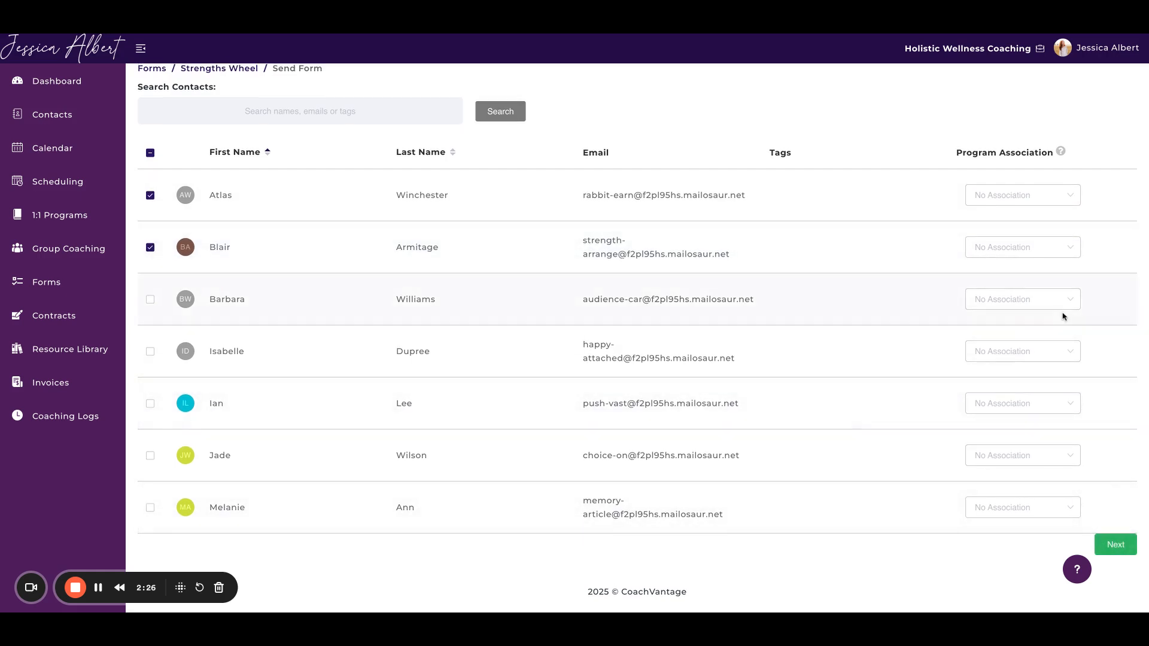
left_click(1070, 197)
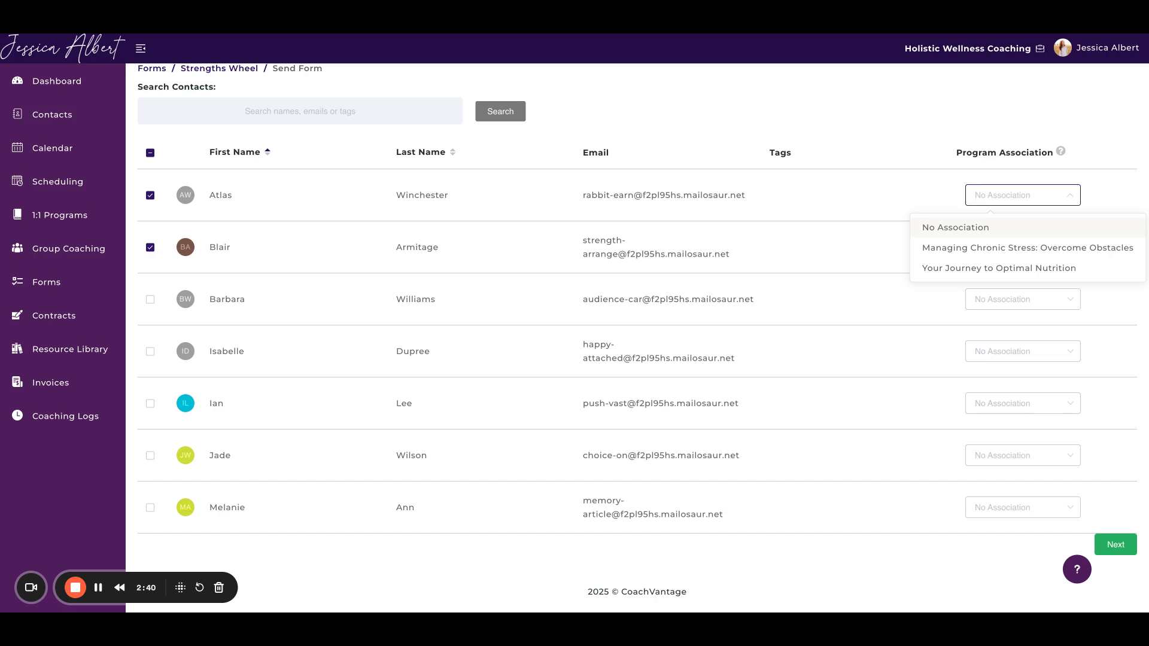
left_click(956, 228)
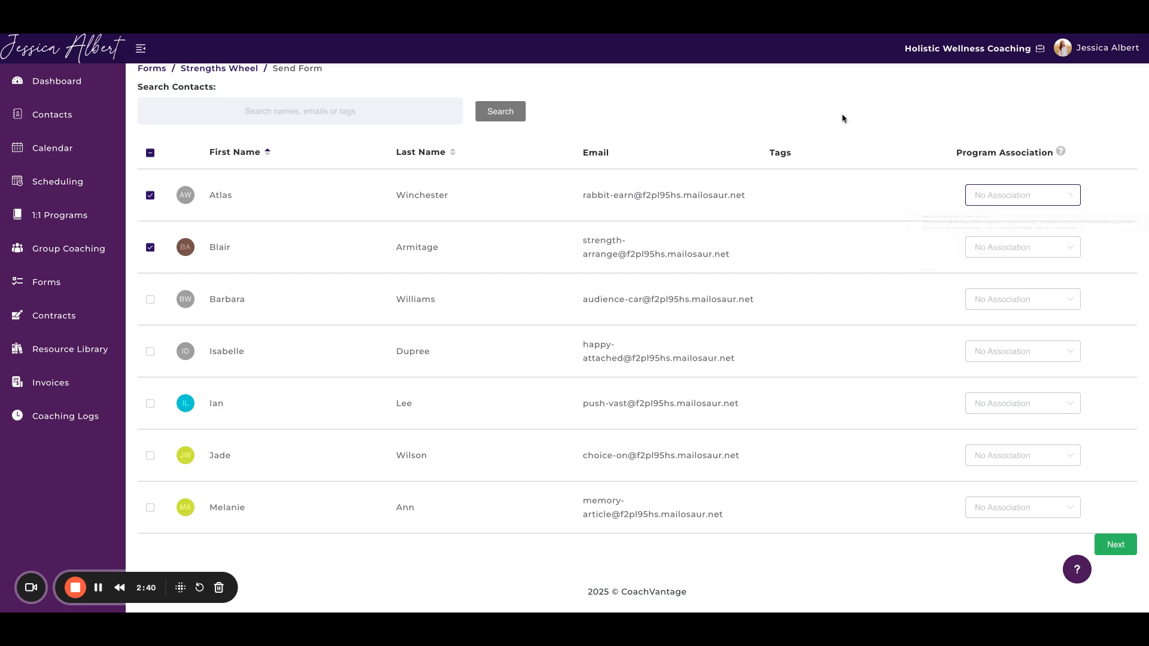
Step: Open the Healthy Life Transformation Coaching program for editing and go to its intake form settings
left_click(60, 215)
scroll(738, 212, "down", 1)
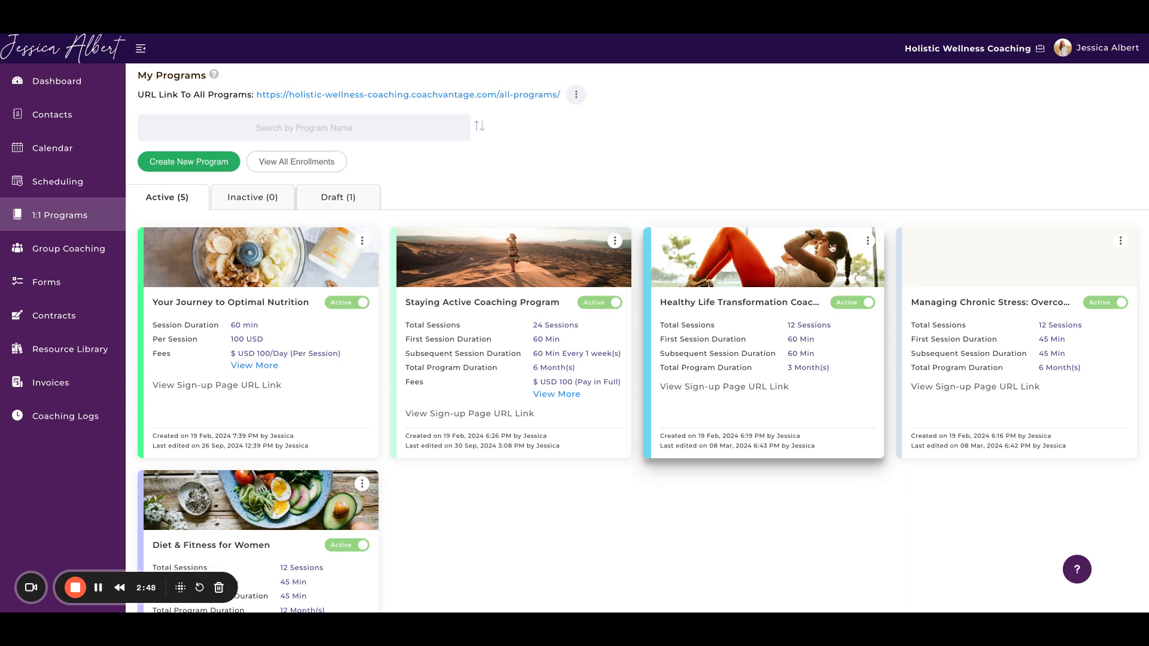
left_click(868, 242)
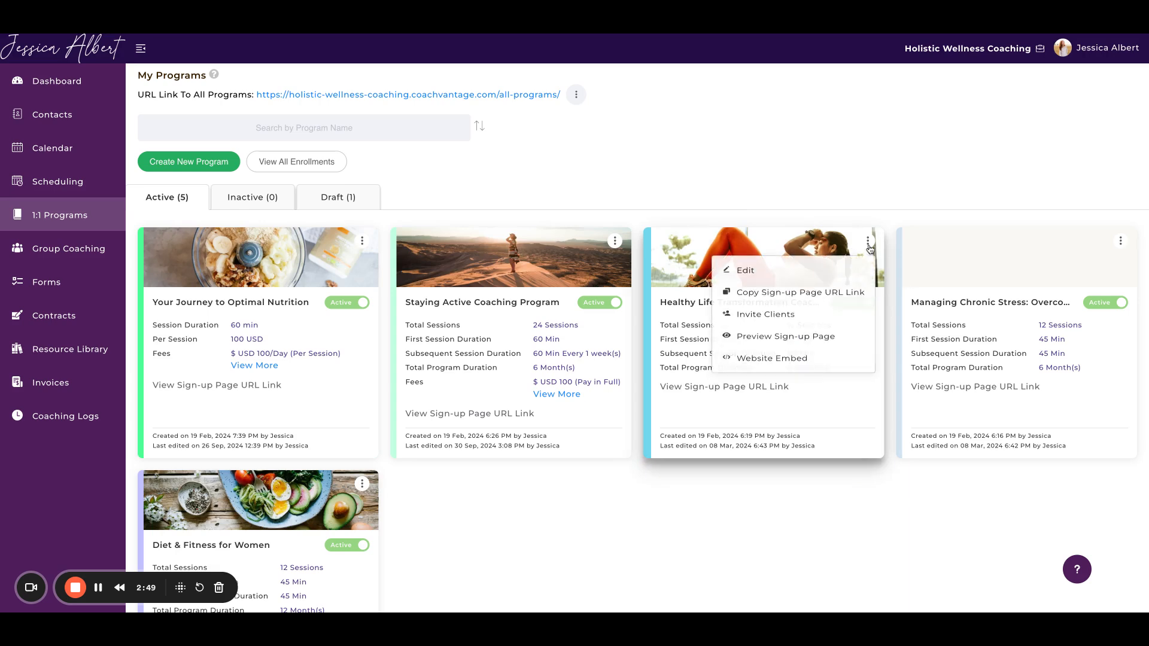
left_click(788, 279)
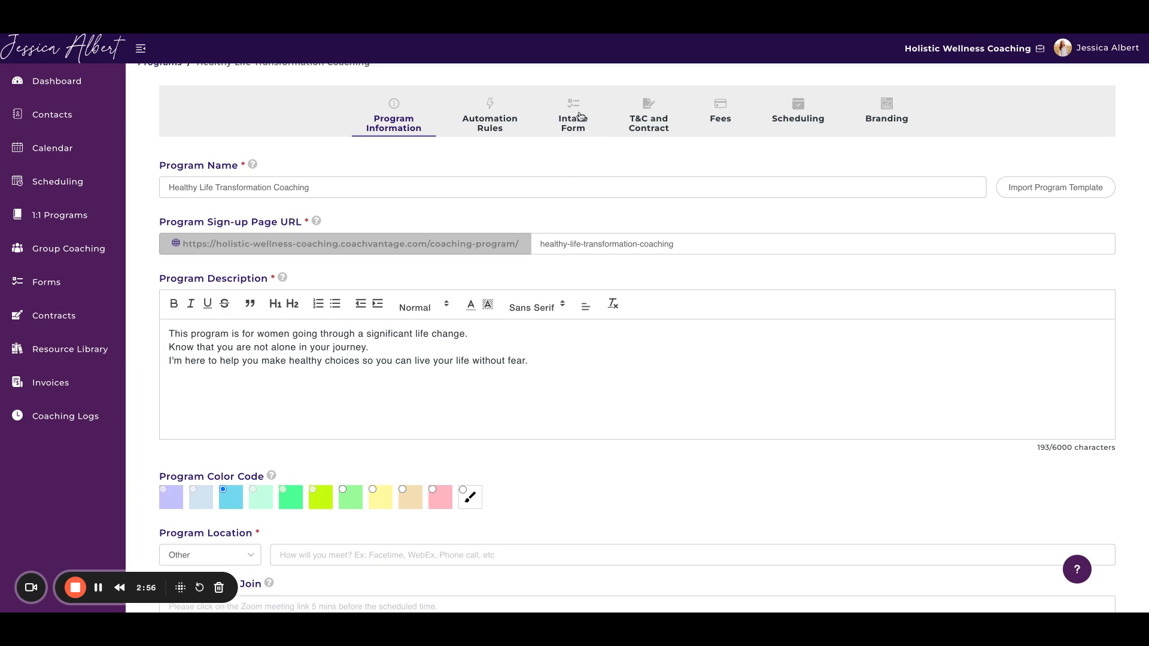
left_click(580, 116)
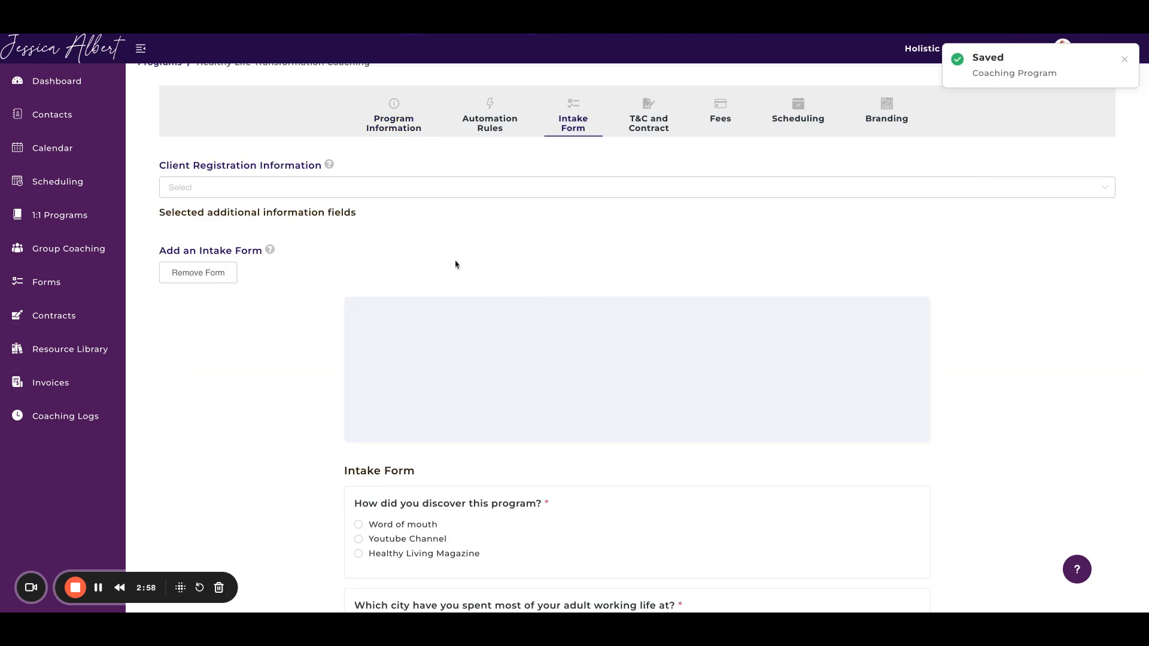
Step: Remove the program's current intake form and import the Strengths Wheel form in its place
scroll(295, 296, "down", 1)
left_click(210, 233)
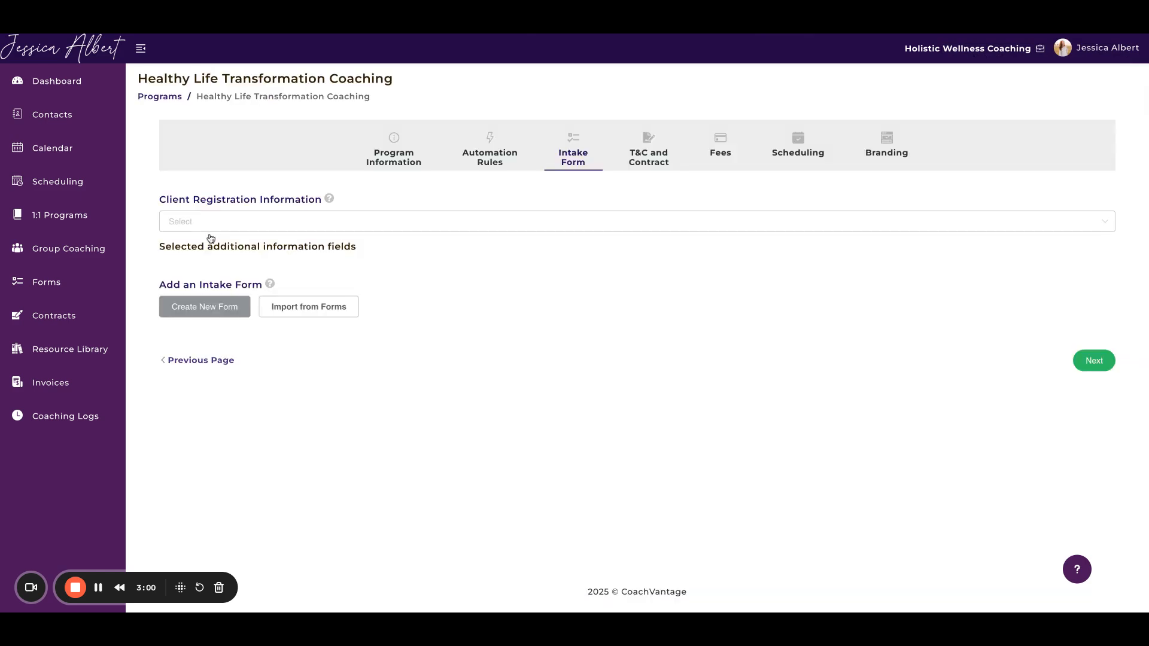
left_click(290, 307)
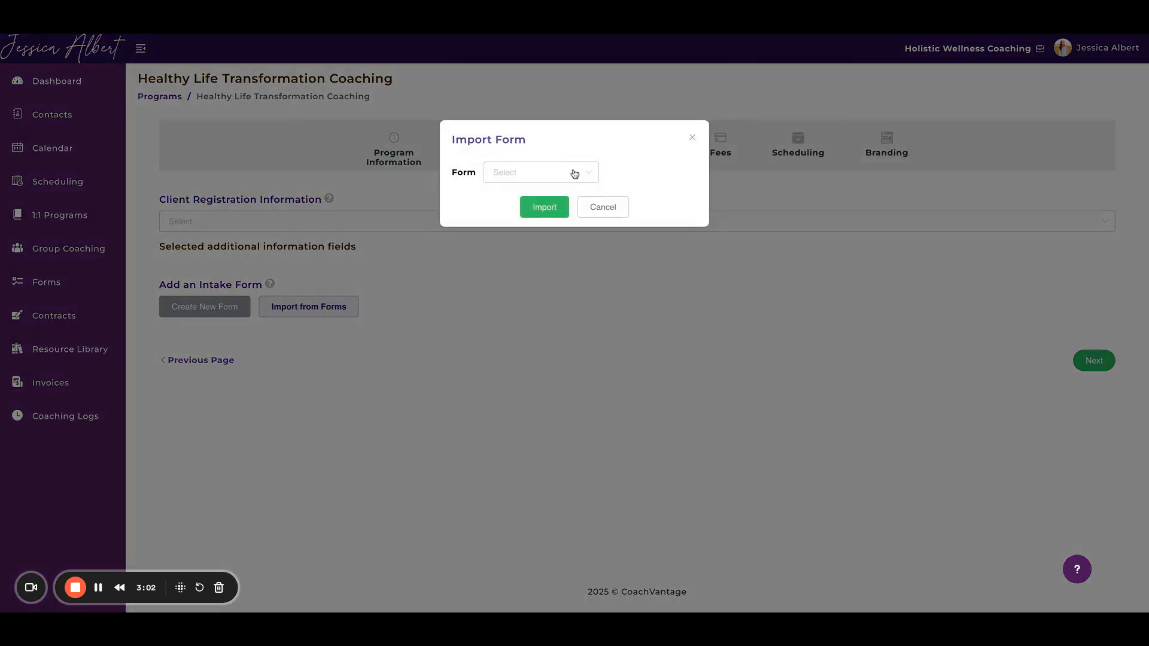
left_click(574, 175)
left_click(551, 346)
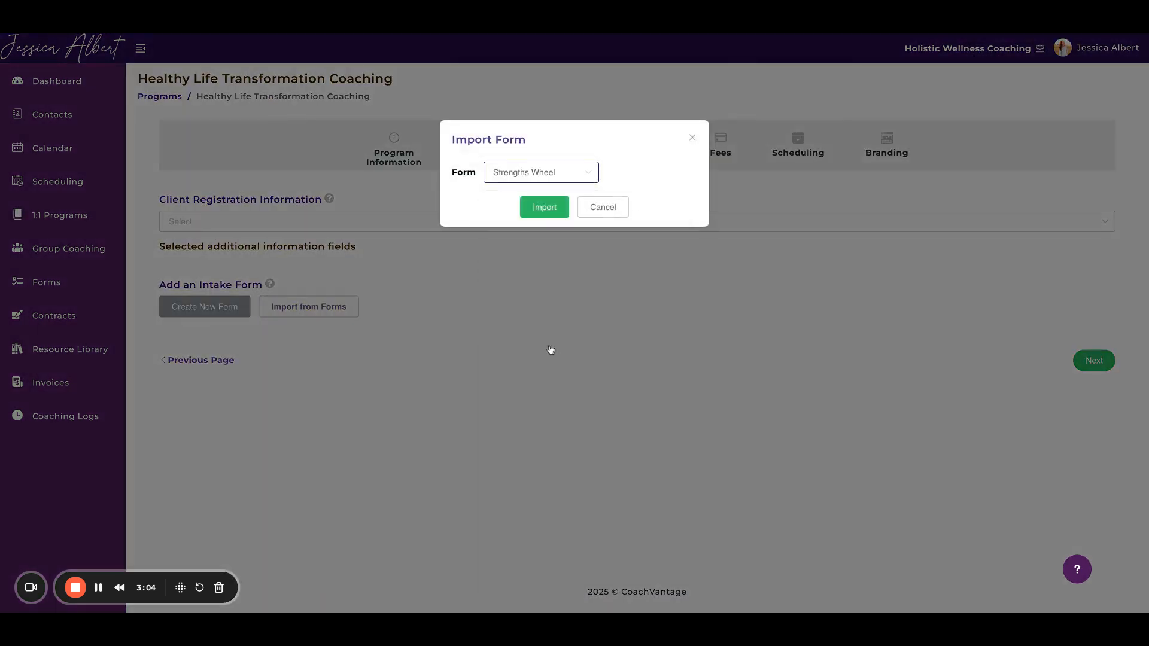
left_click(552, 211)
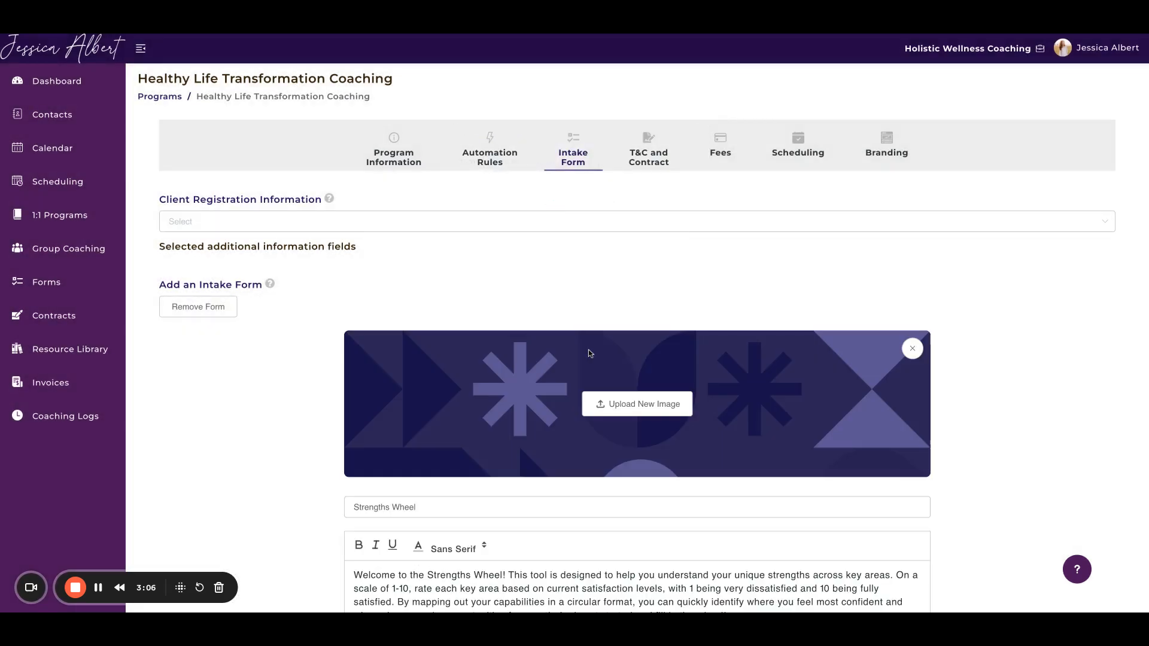
Step: Review the imported Strengths Wheel intake form and continue to the program's Branding settings
scroll(589, 353, "down", 3)
scroll(589, 353, "down", 8)
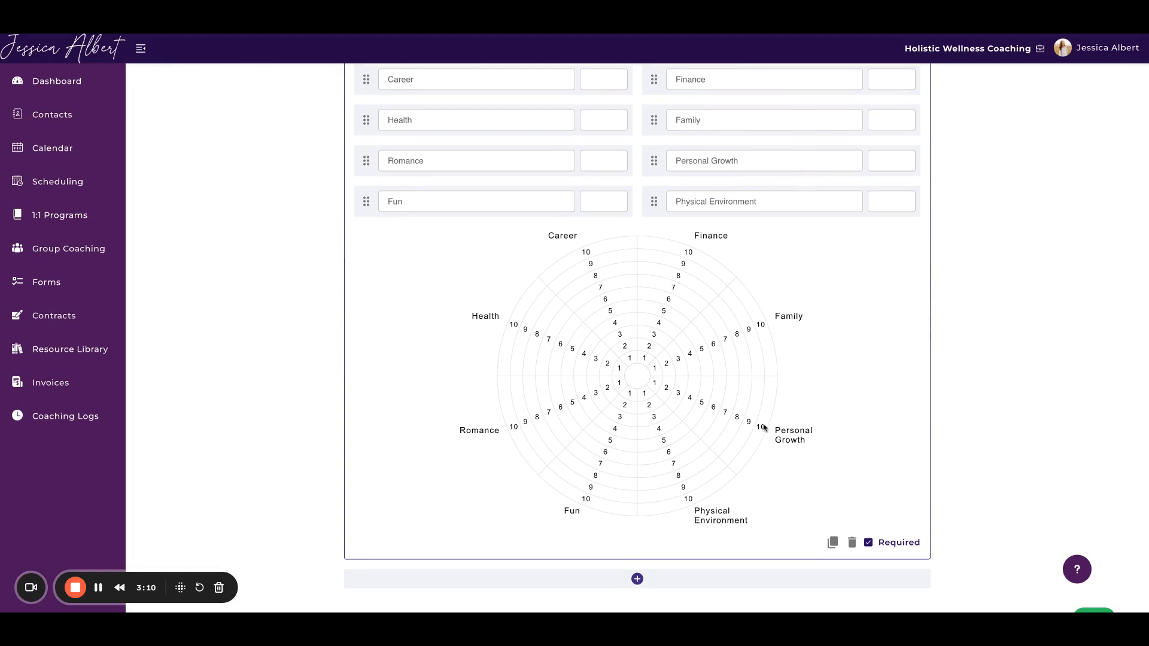
scroll(779, 396, "down", 2)
scroll(765, 427, "up", 12)
scroll(765, 427, "down", 11)
scroll(903, 338, "down", 1)
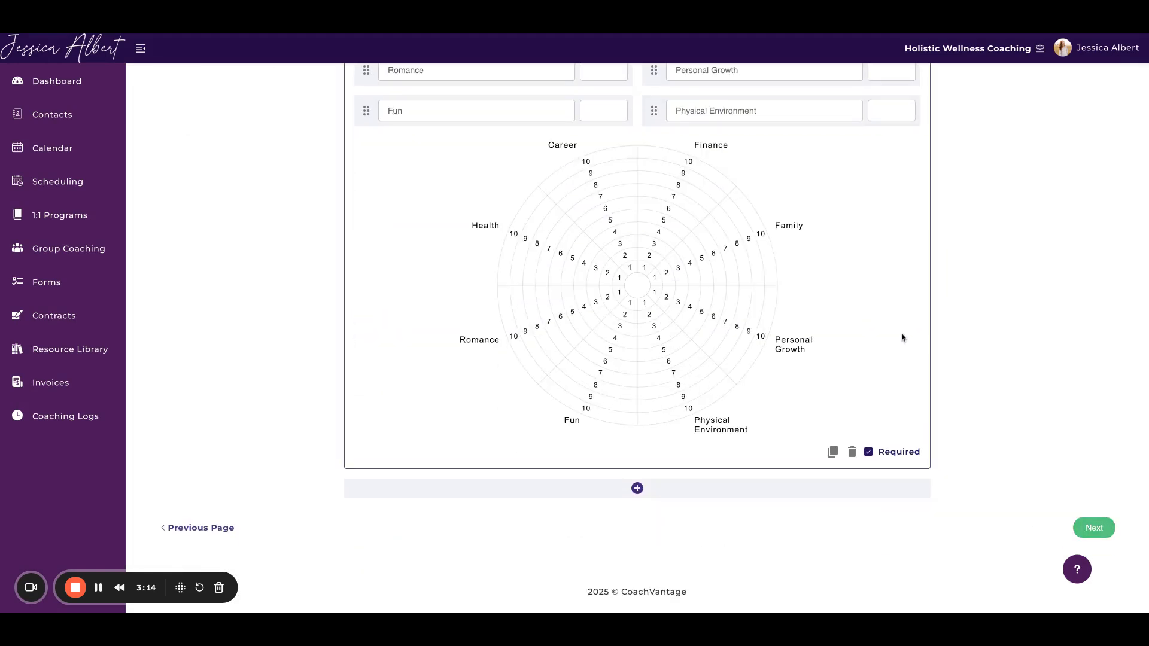
scroll(801, 282, "up", 1)
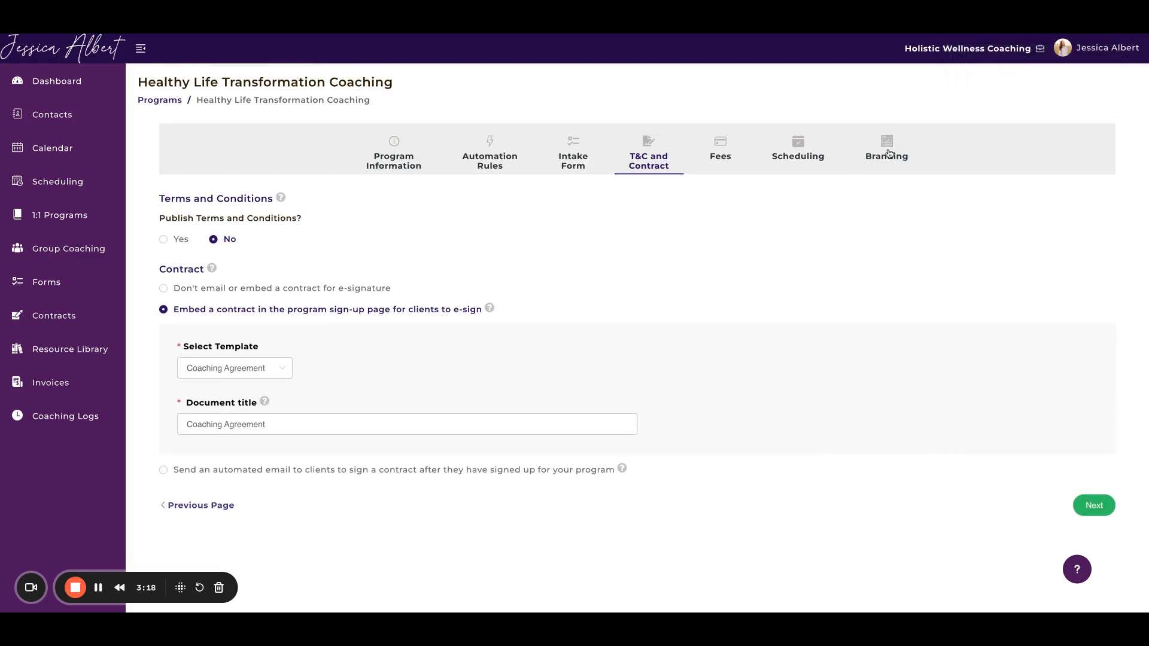
left_click(889, 153)
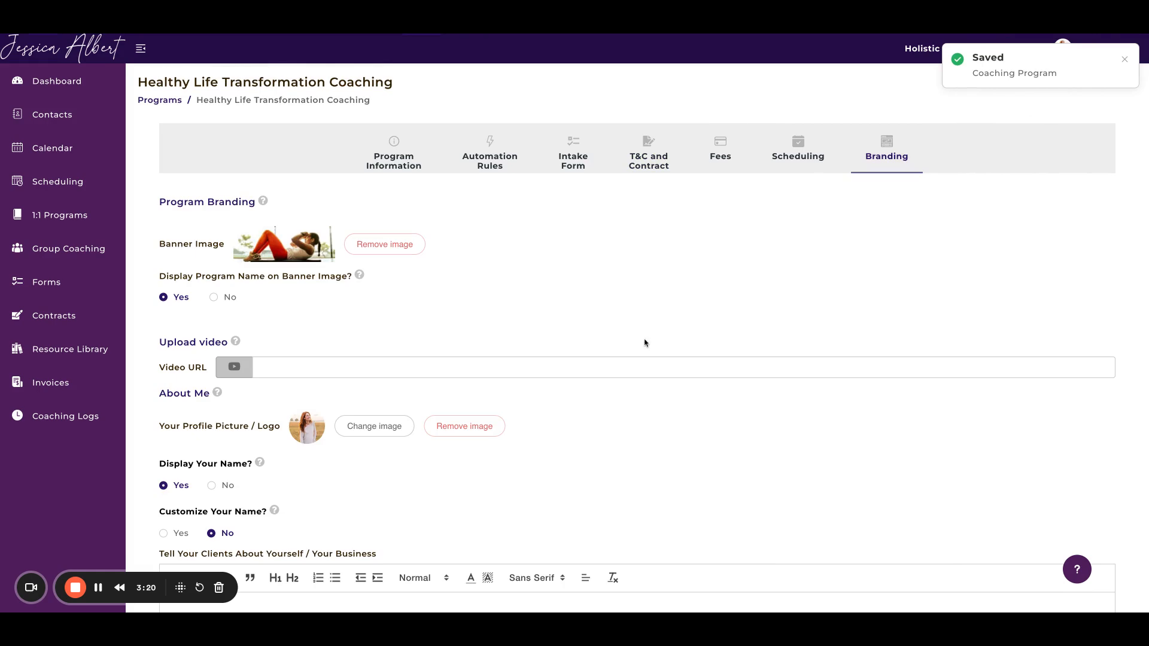
Step: Advance the program sign-up page preview to the embedded Strengths Wheel intake form
scroll(598, 426, "down", 20)
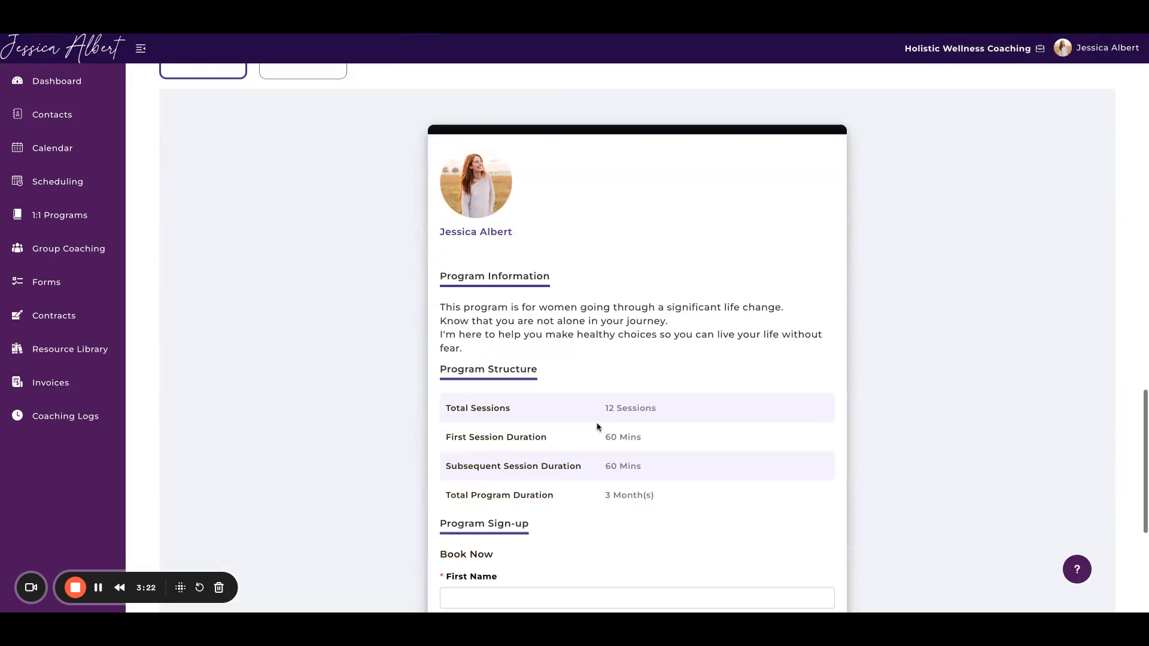
scroll(598, 426, "down", 2)
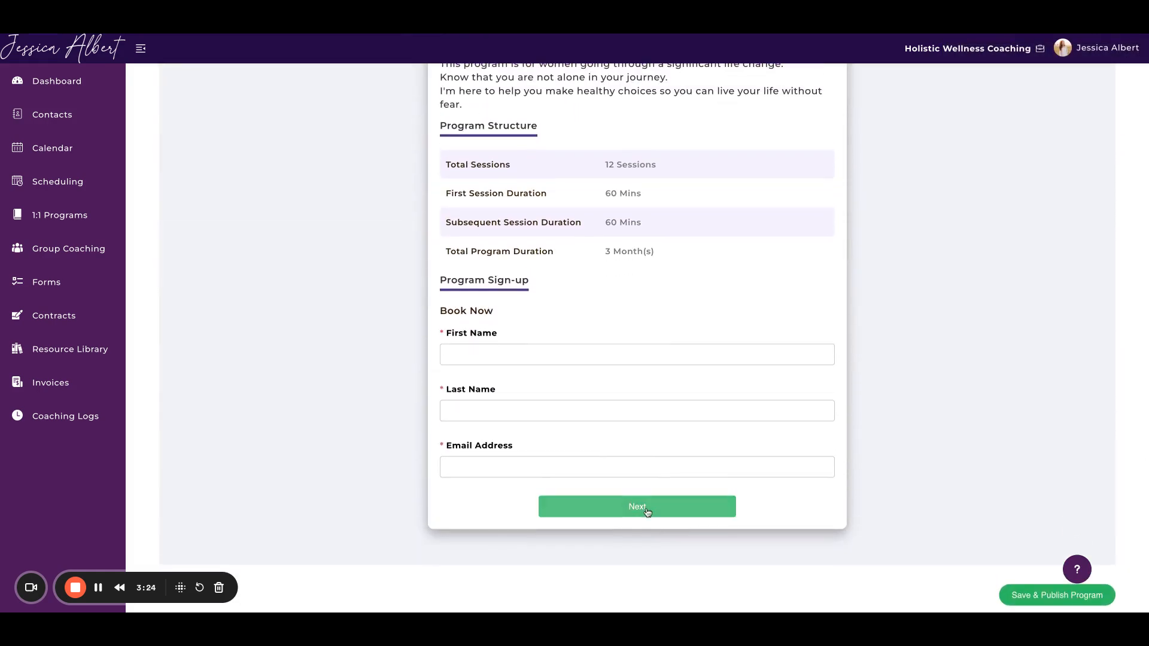
left_click(646, 508)
scroll(743, 415, "down", 1)
scroll(713, 473, "down", 3)
scroll(695, 435, "down", 4)
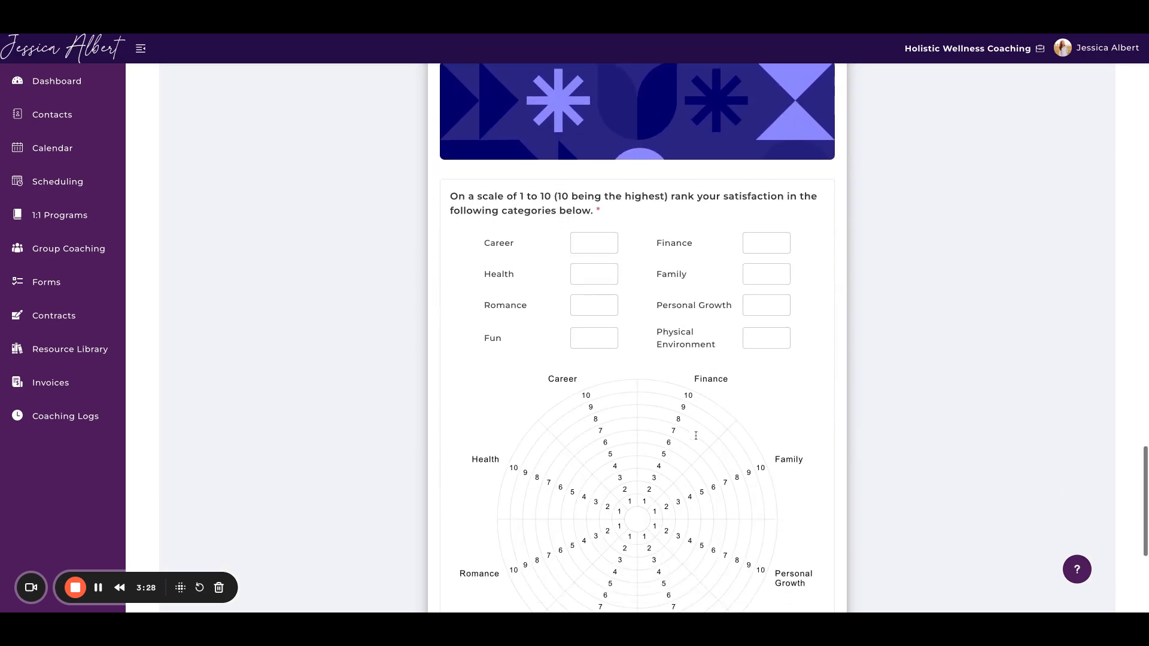
Step: Try out the previewed Strengths Wheel with scores of 5 for Career and 10 for Health
left_click(596, 155)
type("5")
left_click(594, 180)
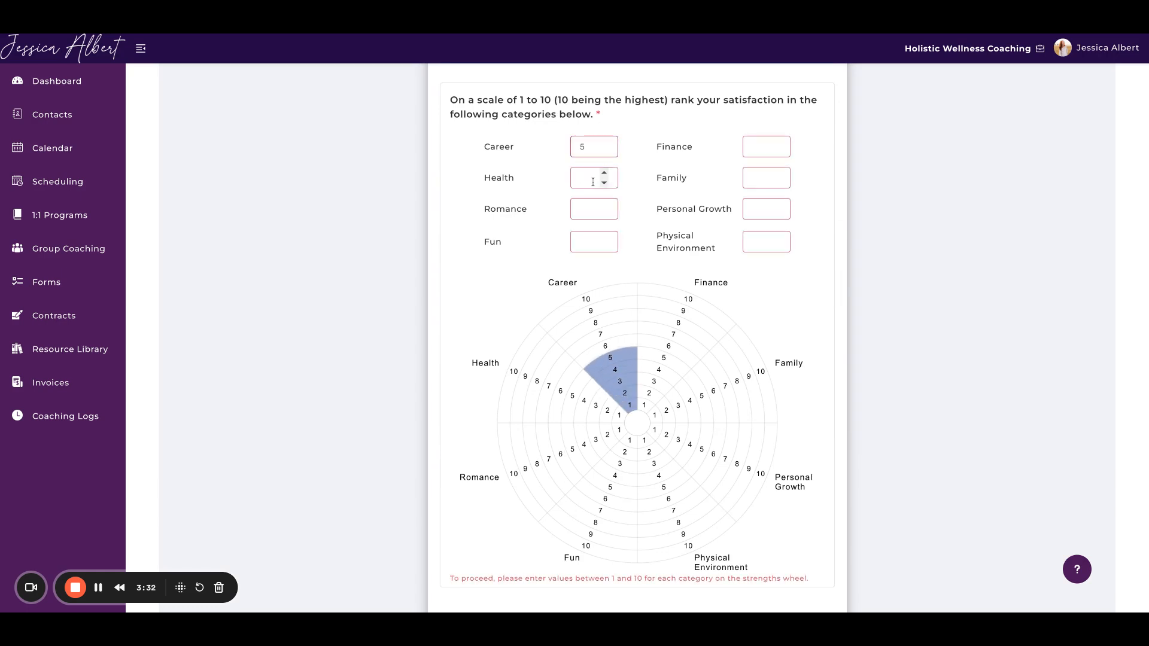
type("10")
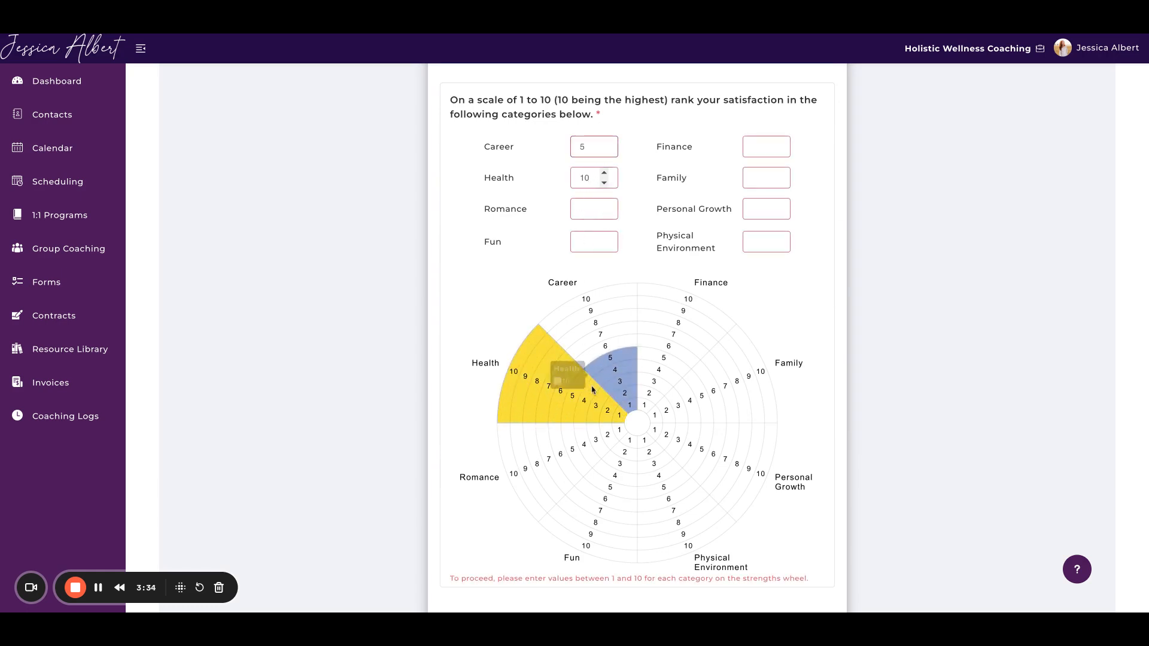
scroll(716, 436, "down", 1)
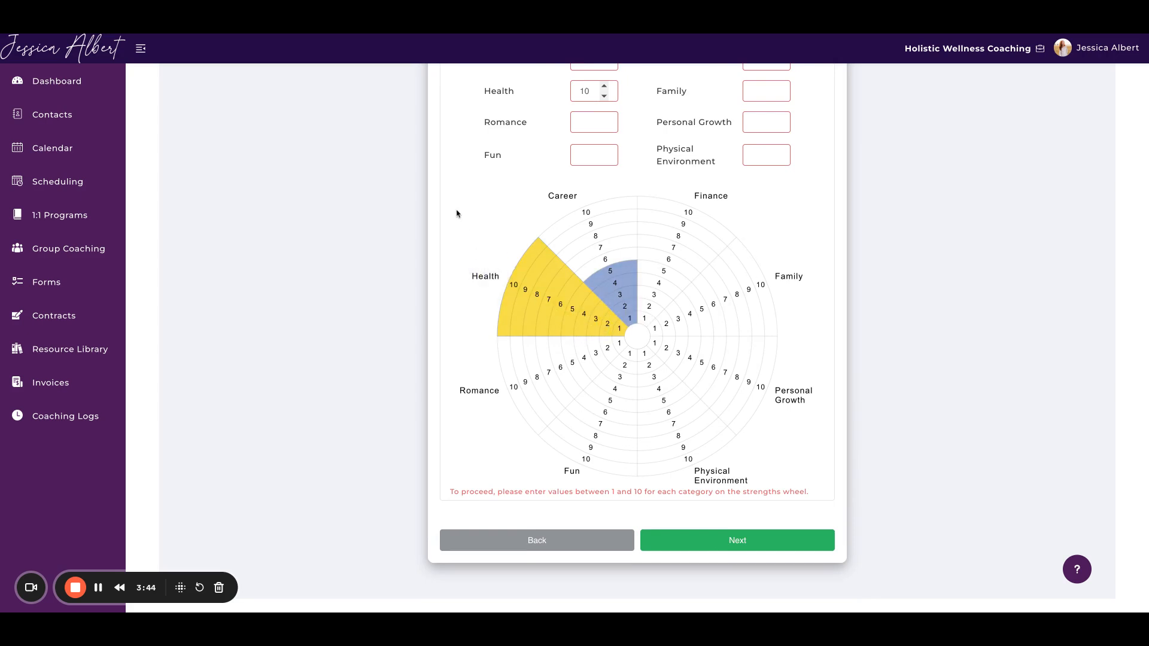
scroll(461, 221, "up", 20)
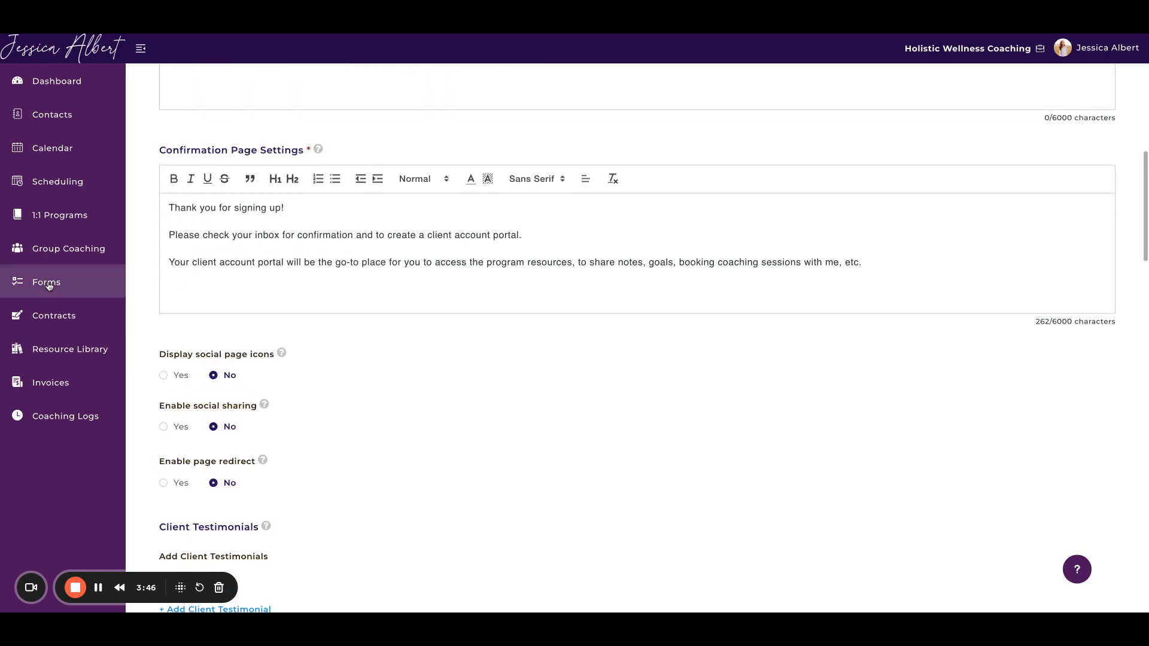
Step: Leave the program editor for the Forms page and open the Discovery Call Questionnaire template
left_click(49, 284)
left_click(667, 351)
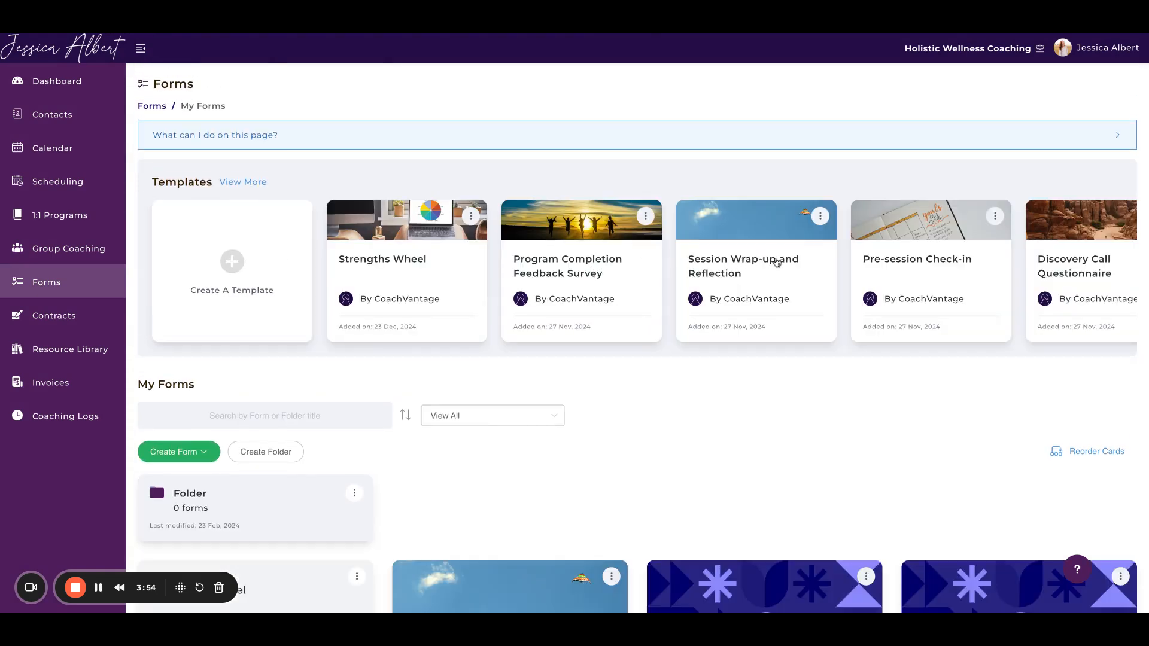
scroll(776, 262, "right", 3)
scroll(777, 262, "right", 1)
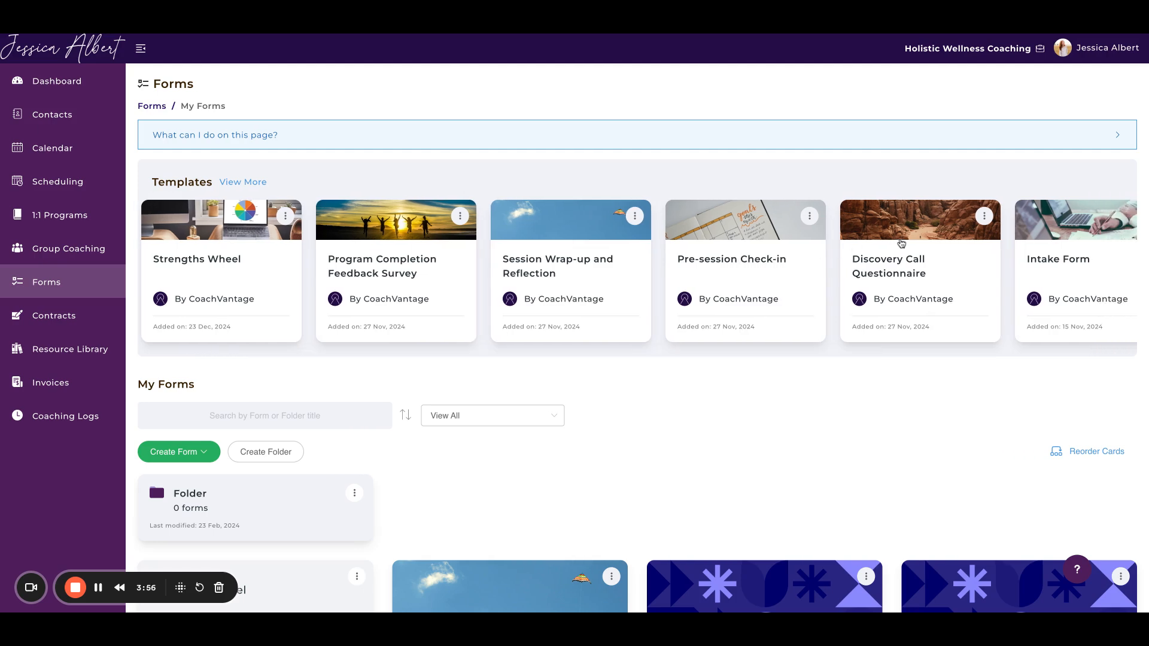
left_click(902, 244)
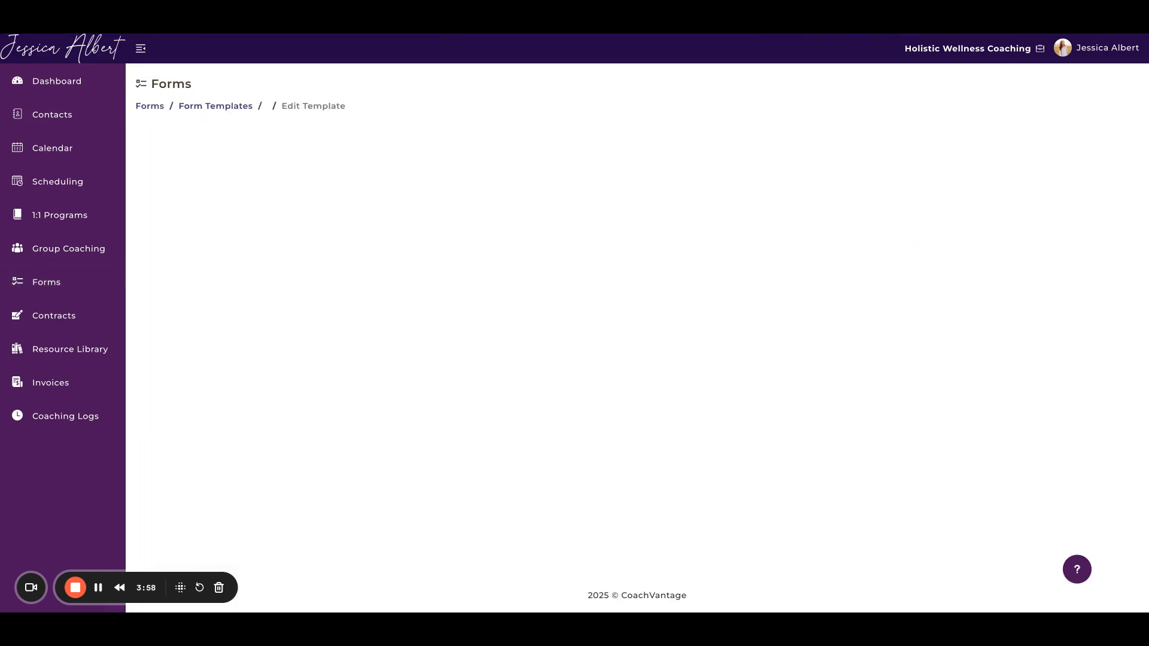
Step: Review the Discovery Call Questionnaire template, then save it to My Forms and open the saved form for editing
scroll(598, 342, "down", 5)
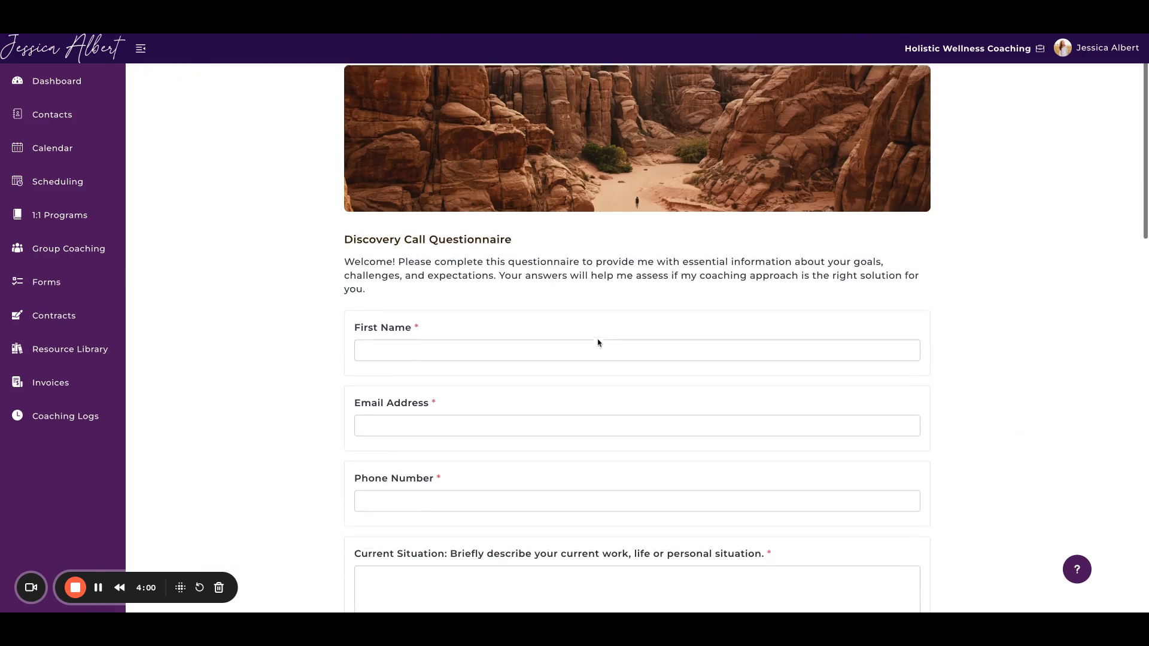
scroll(599, 342, "down", 3)
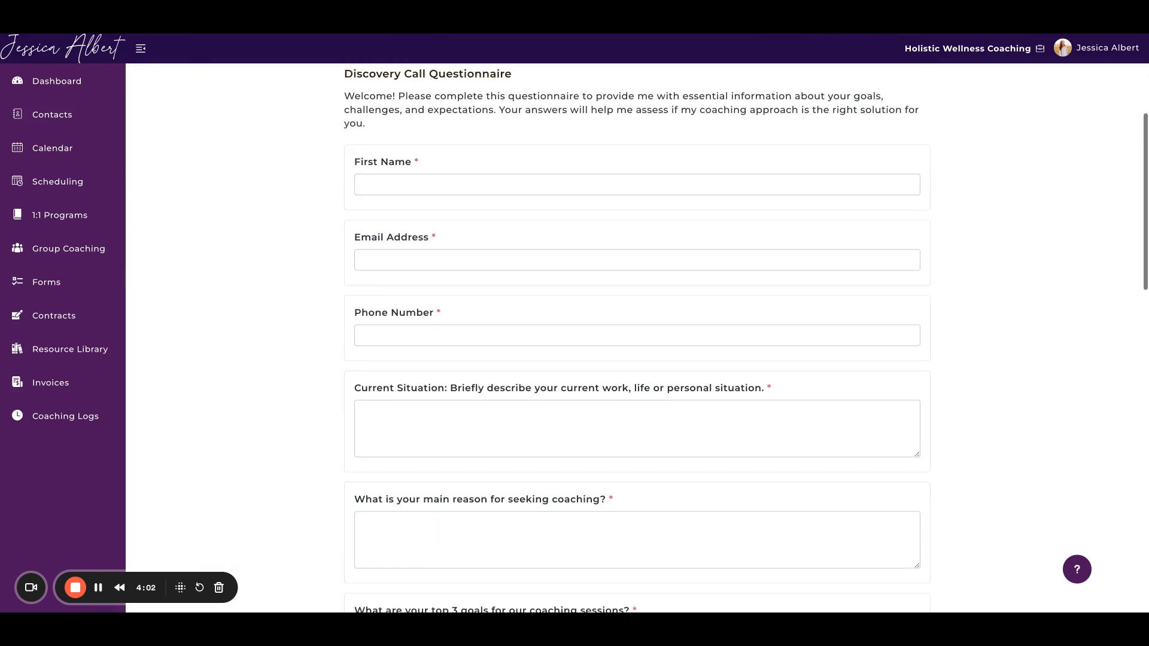
scroll(599, 343, "down", 2)
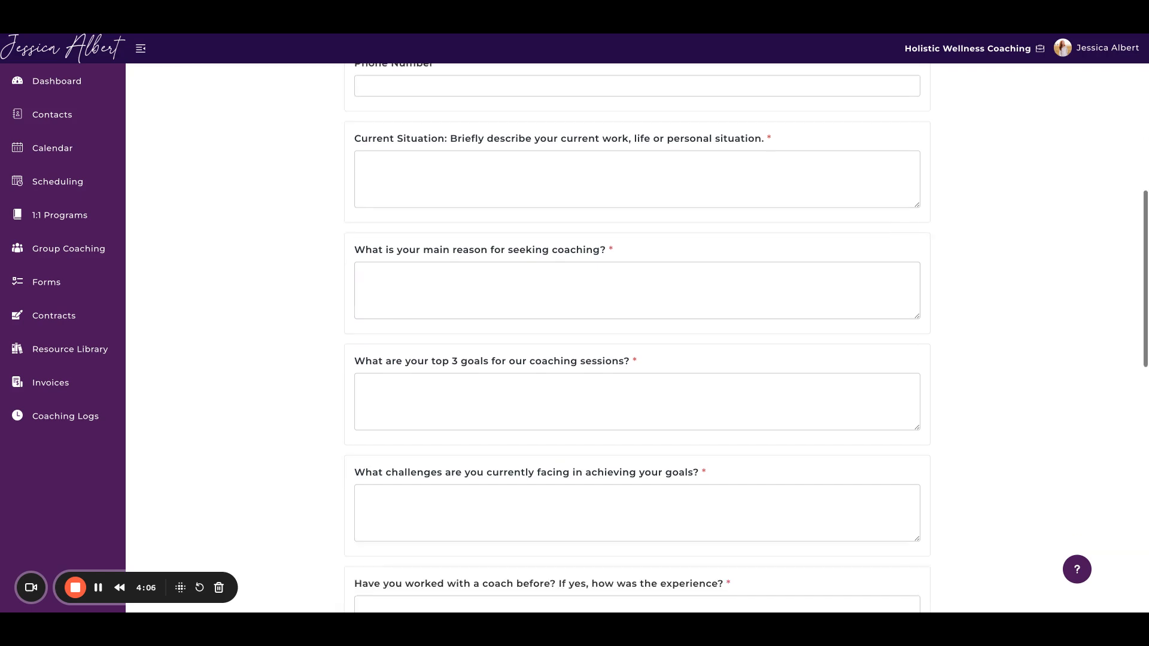
scroll(598, 342, "down", 1)
scroll(599, 342, "down", 12)
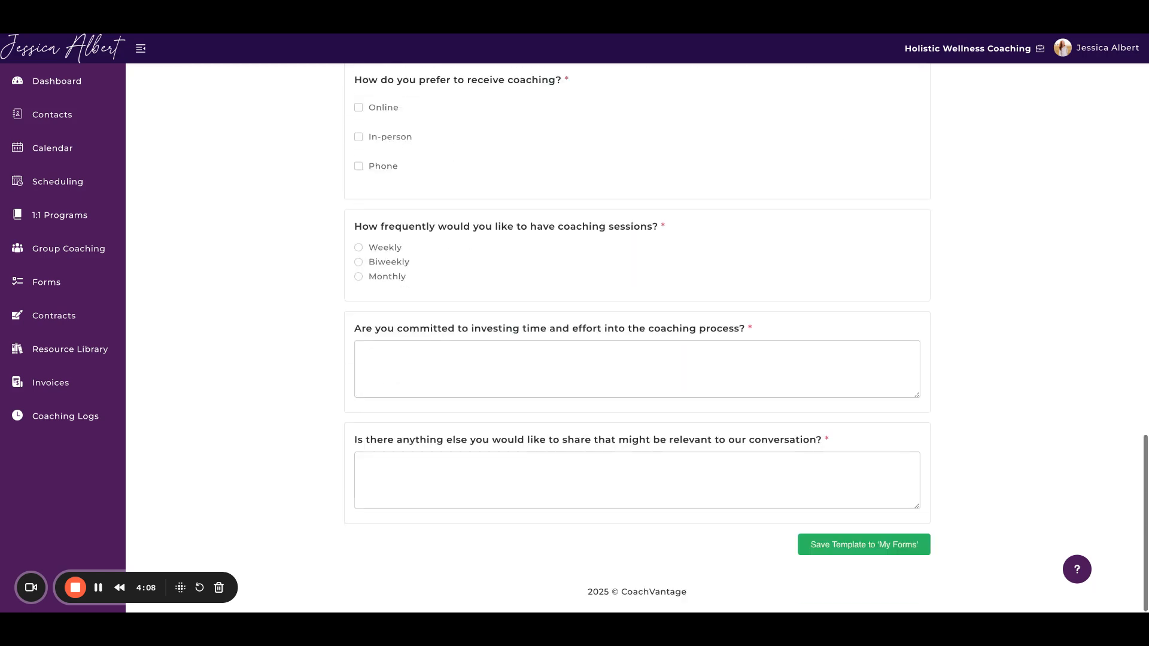
left_click(862, 544)
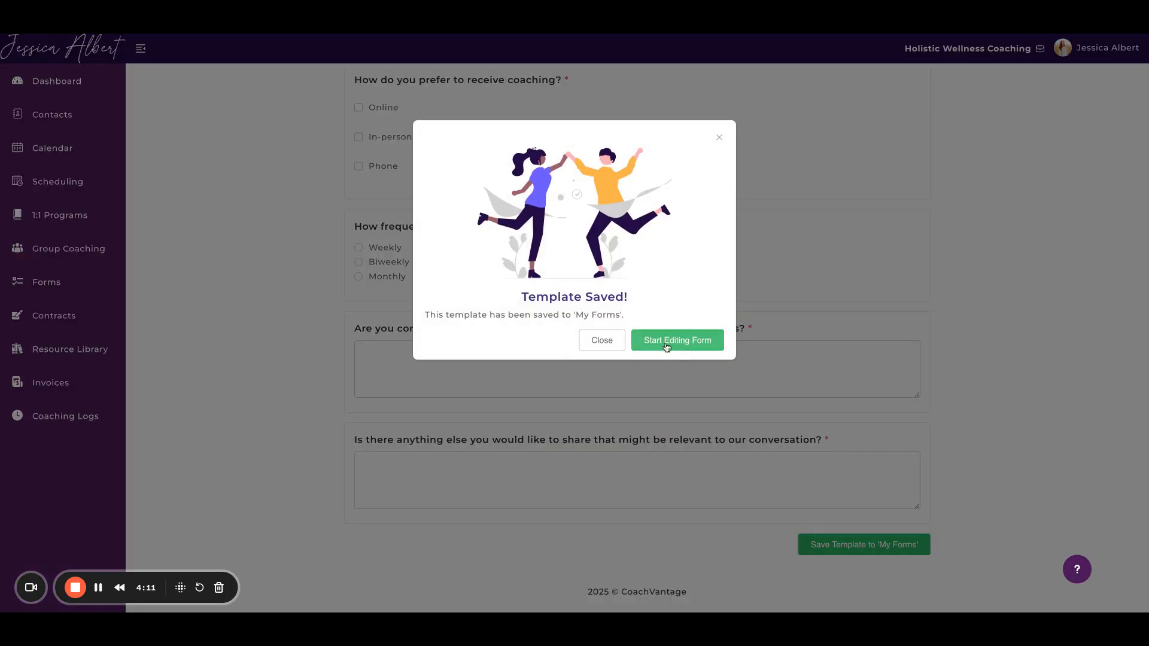
left_click(667, 347)
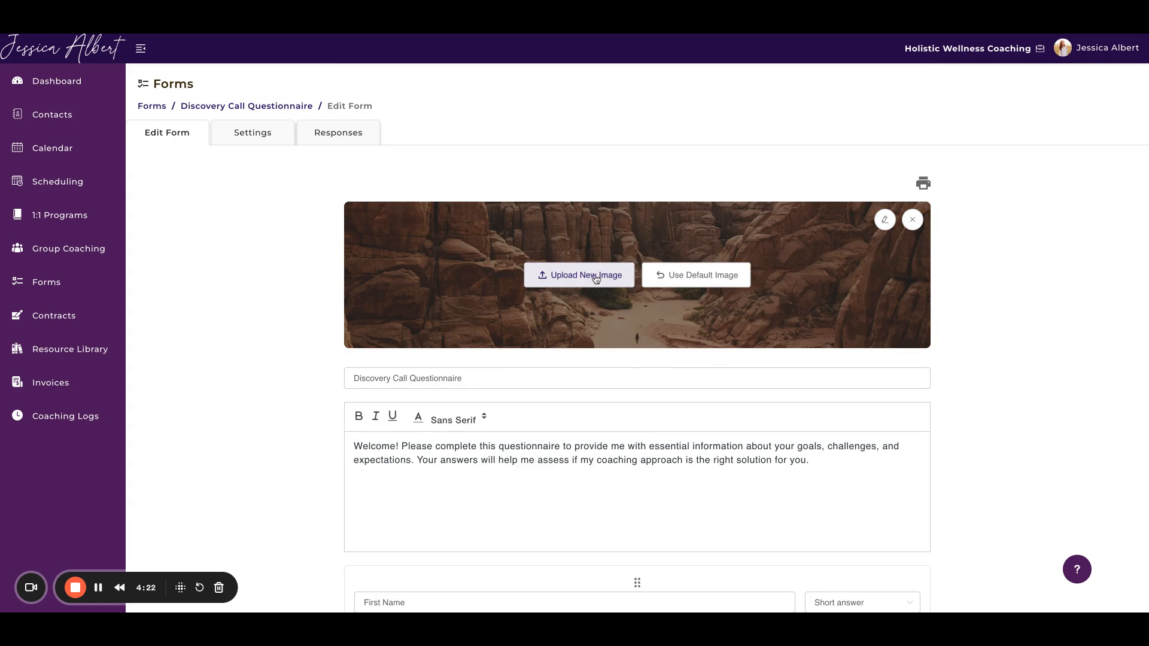
Step: Delete the "Current Situation" question from the Discovery Call Questionnaire form
scroll(594, 337, "down", 1)
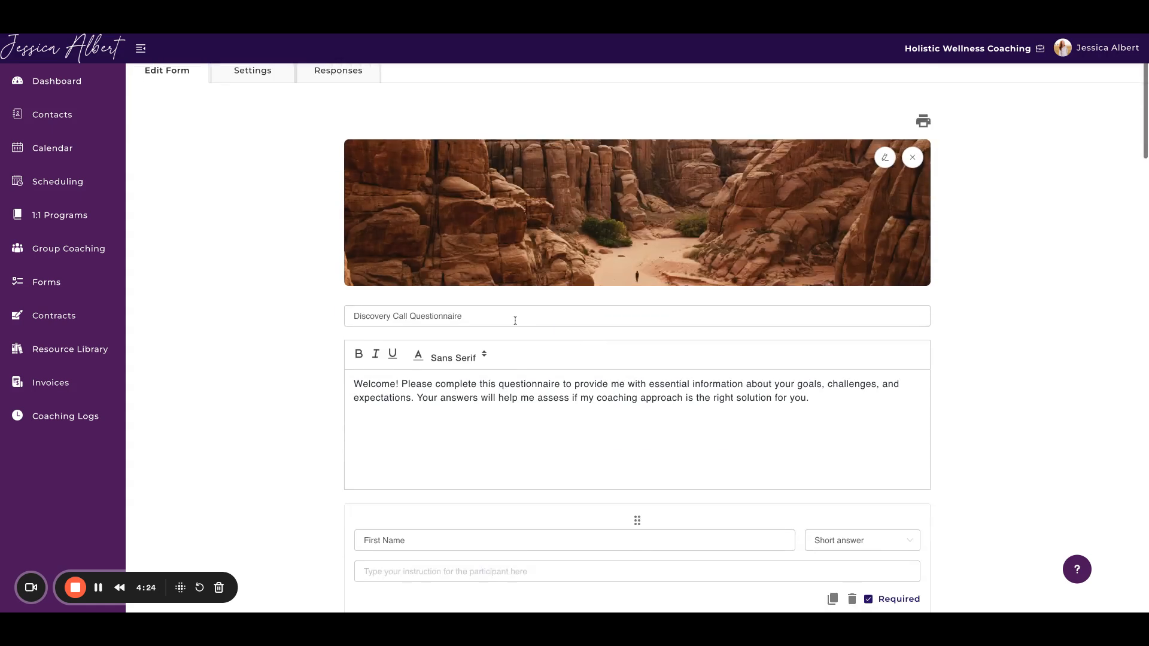
scroll(515, 321, "down", 5)
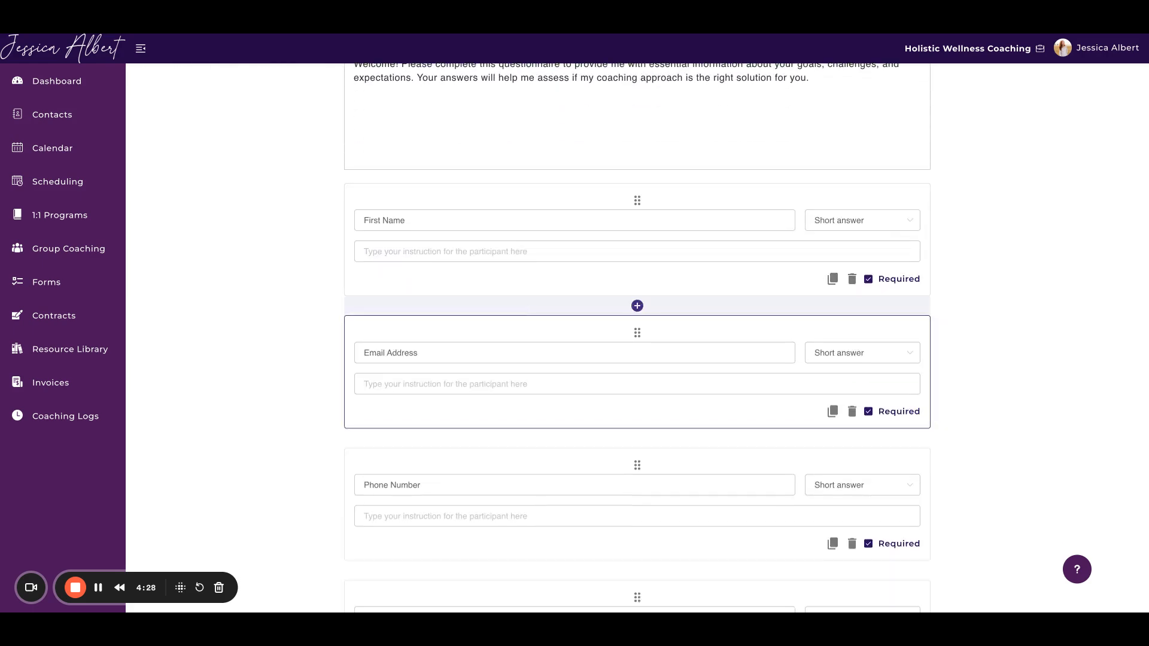
scroll(578, 516, "down", 5)
scroll(579, 516, "down", 1)
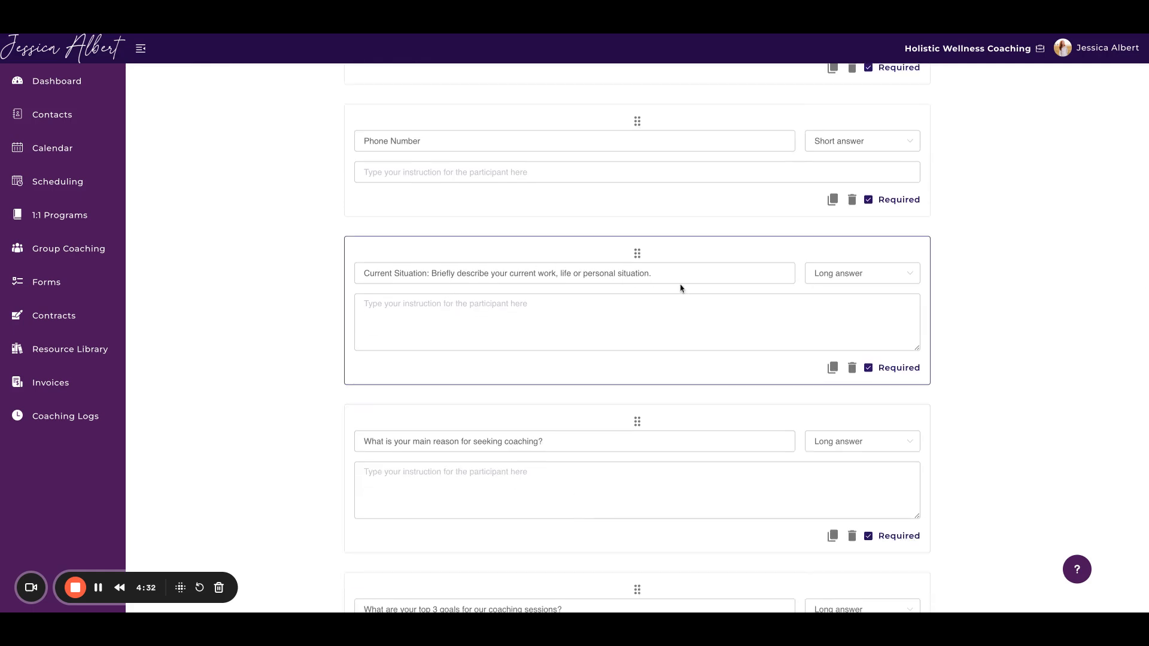
left_click(852, 369)
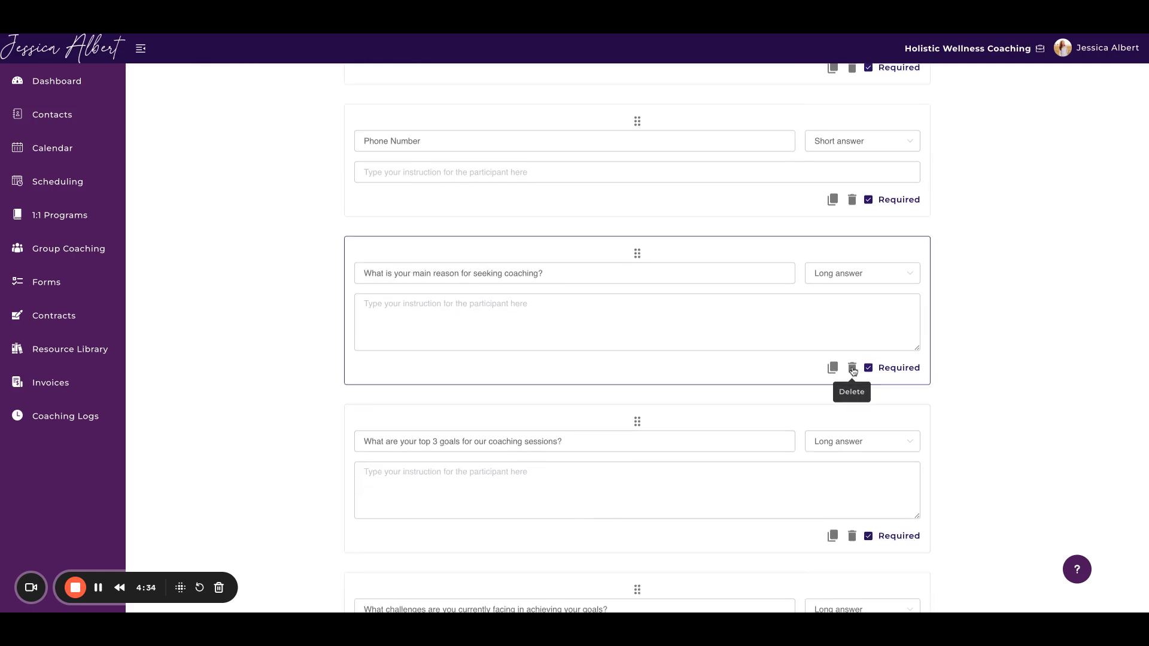
Step: Make the "What is your main reason for seeking coaching?" question and another one below it optional, and save the form
scroll(762, 401, "down", 1)
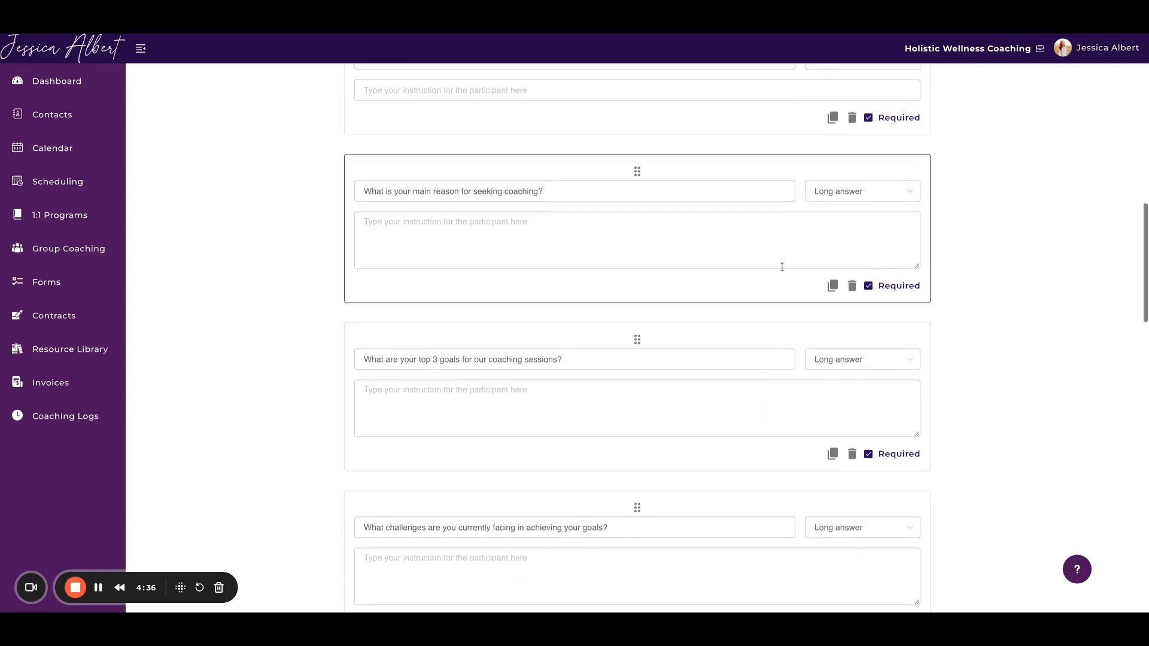
left_click(870, 286)
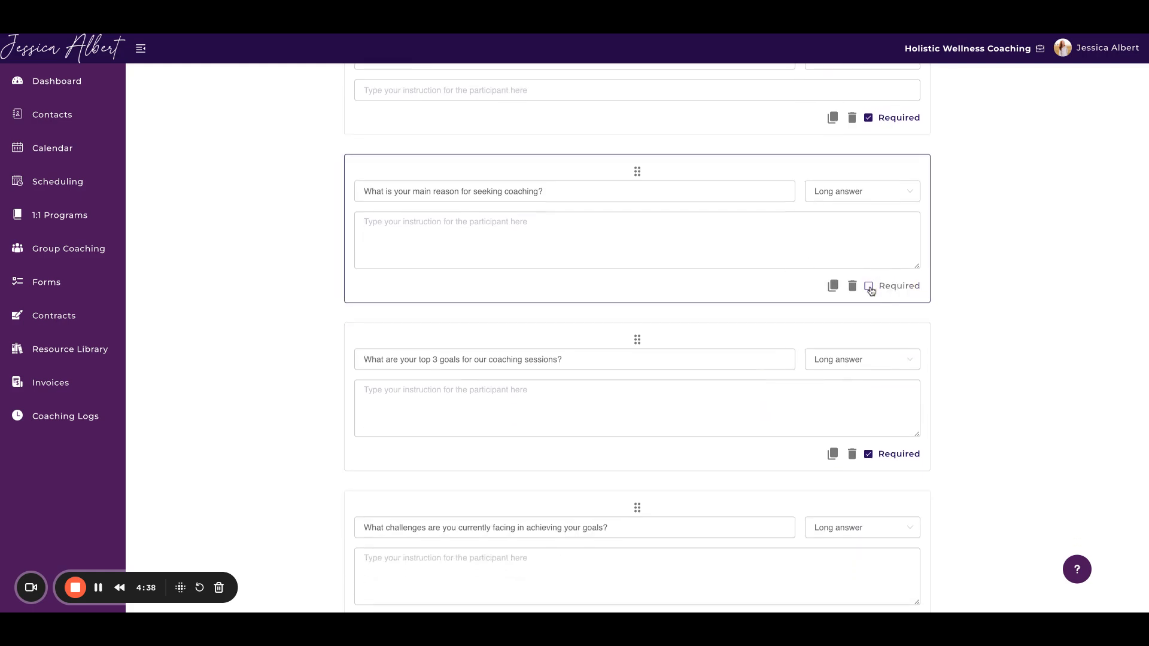
scroll(706, 276, "down", 1)
left_click(869, 354)
scroll(969, 398, "down", 10)
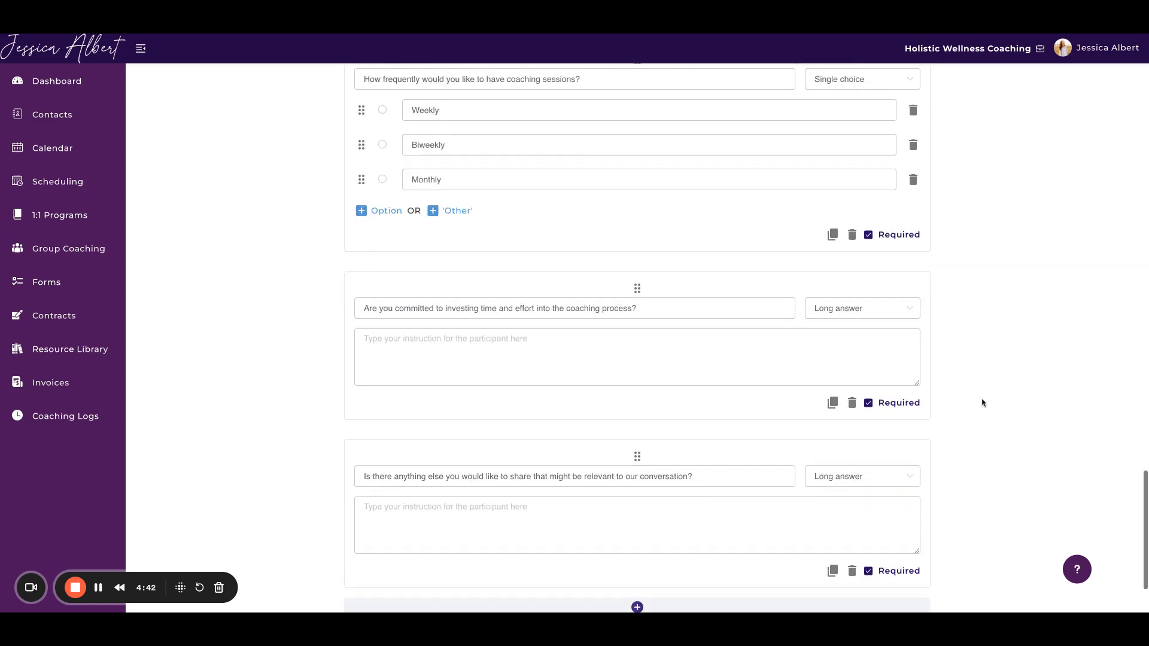
scroll(982, 403, "down", 2)
left_click(917, 534)
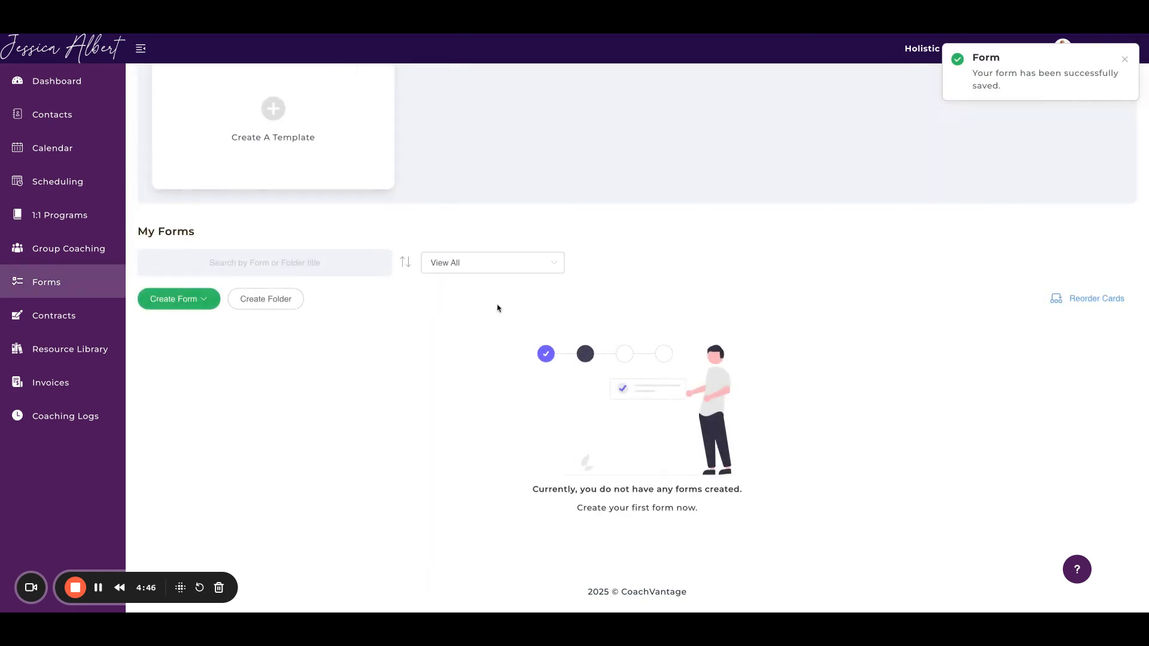
Step: Find Program Completion Feedback Survey 1 in My Forms and open it to view its response
scroll(436, 323, "down", 8)
scroll(436, 323, "up", 10)
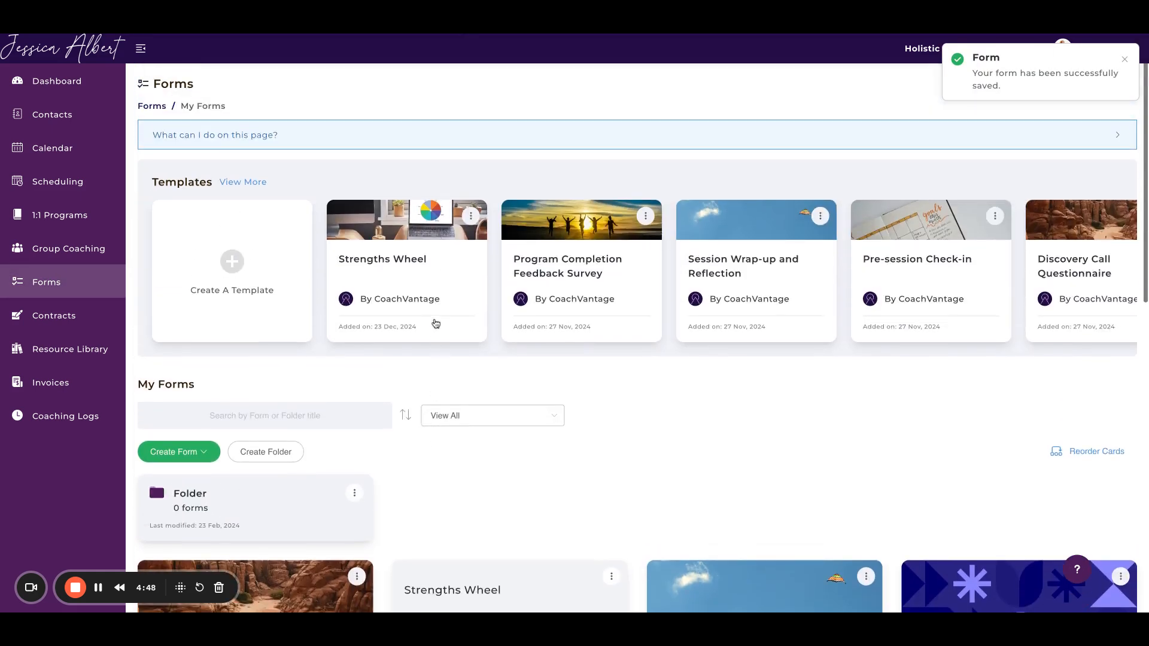
scroll(436, 324, "down", 5)
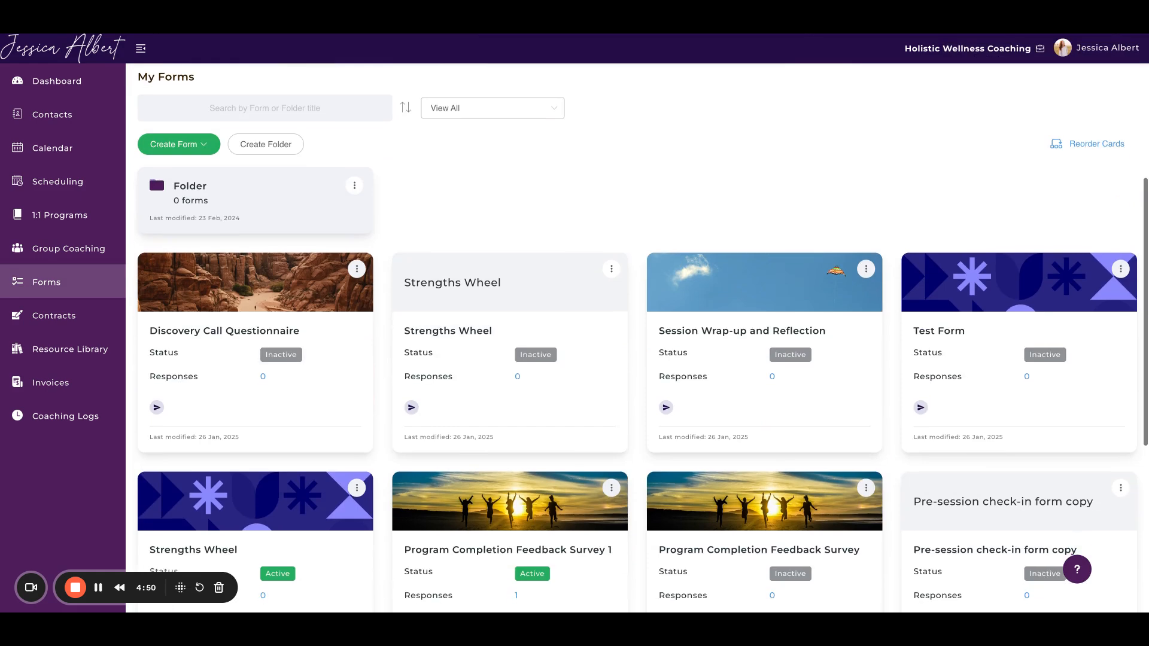
scroll(643, 337, "down", 6)
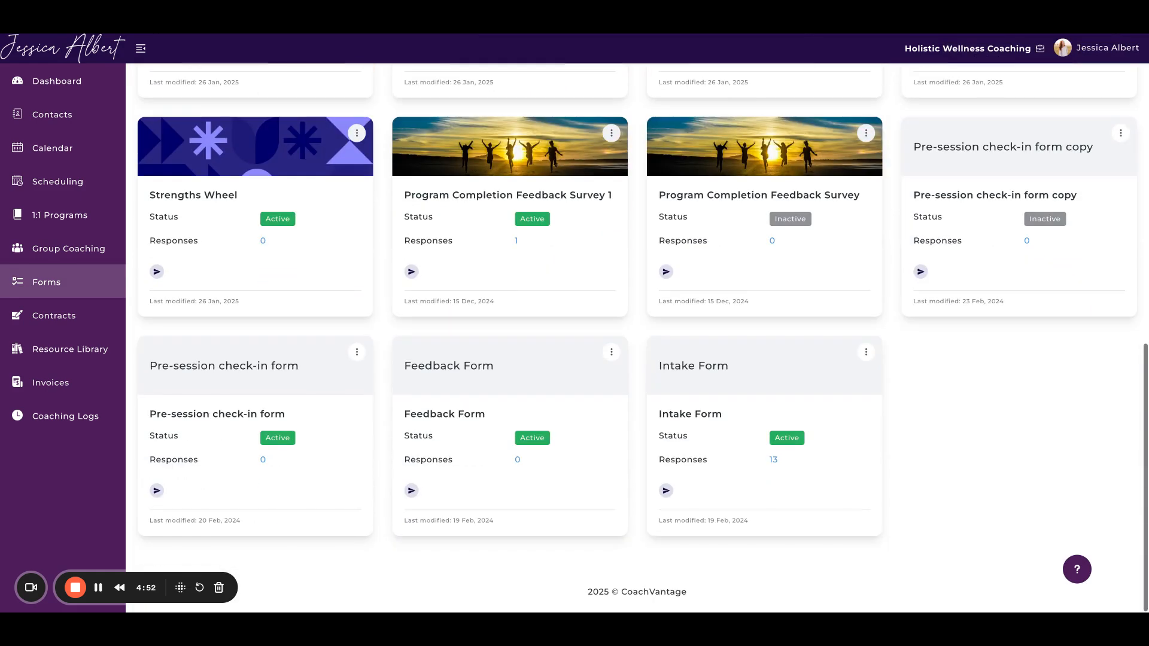
left_click(519, 241)
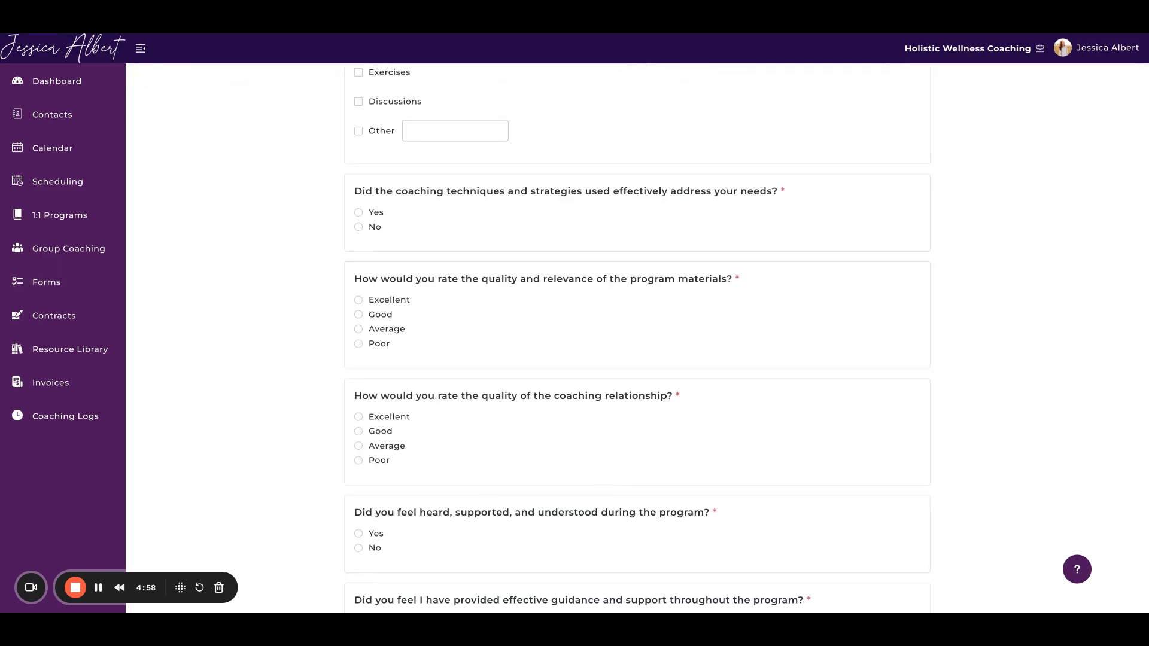
Step: Open the survey's individual response from the listed client, selecting Ad-hoc (no program) and the response date 15 Dec, 2024 10:51:29
scroll(637, 339, "up", 12)
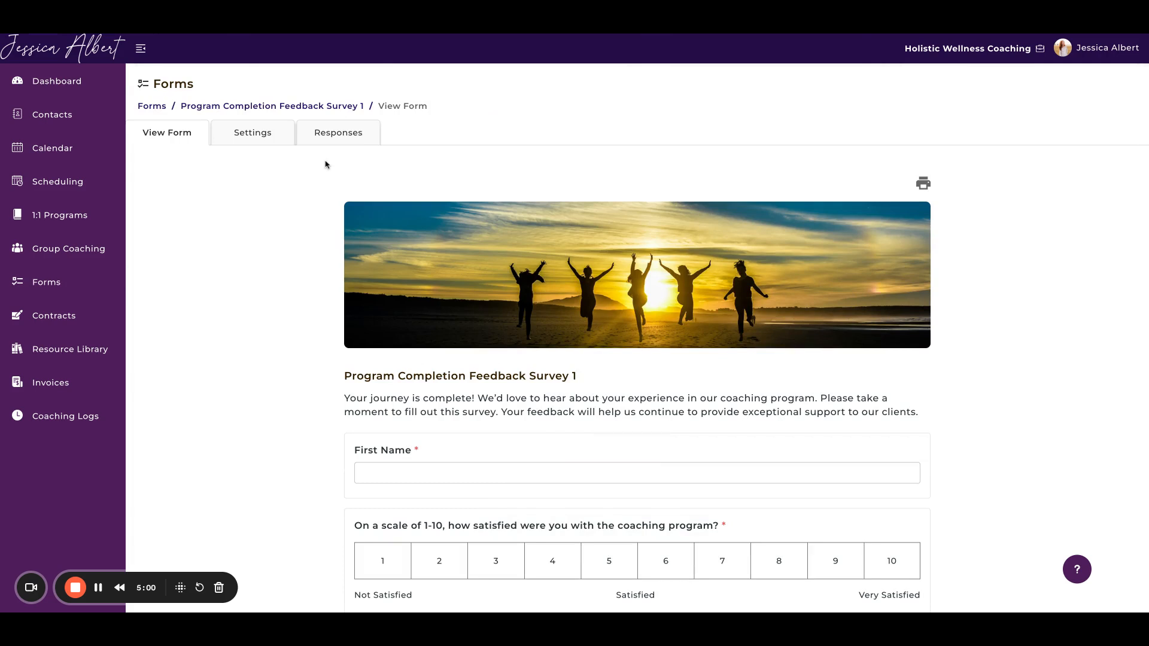
left_click(334, 126)
left_click(345, 237)
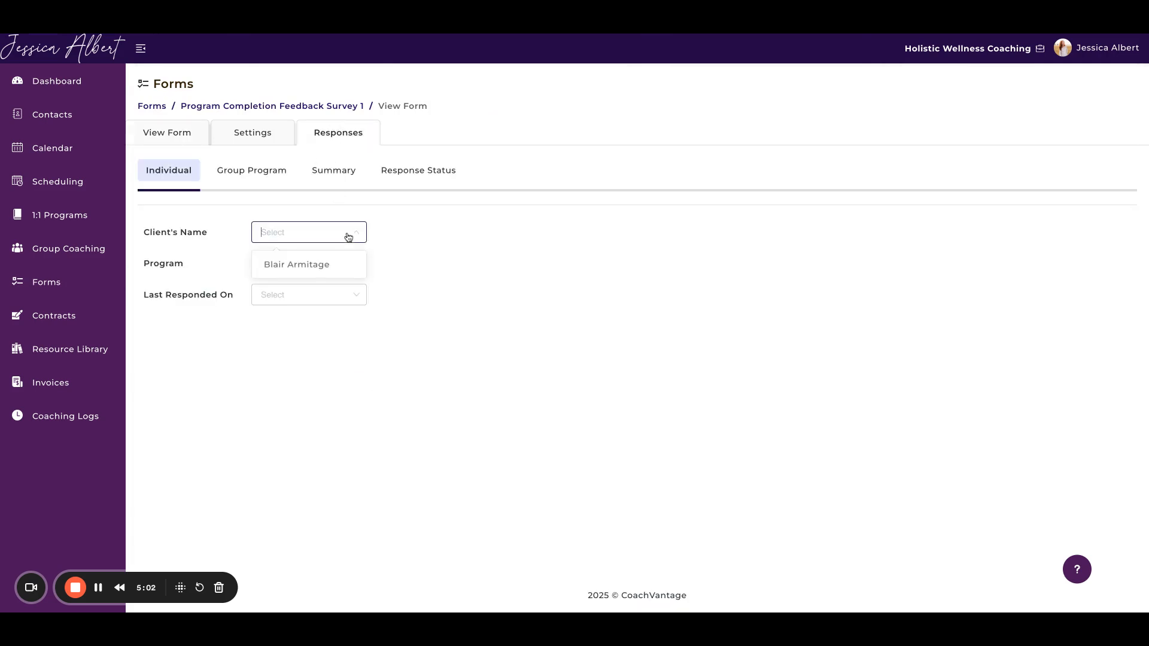
left_click(313, 267)
left_click(331, 267)
left_click(317, 296)
left_click(313, 298)
left_click(309, 336)
Step: Examine the client's submitted answers in the feedback survey, including the satisfaction rating and the most valuable program parts
scroll(664, 375, "down", 5)
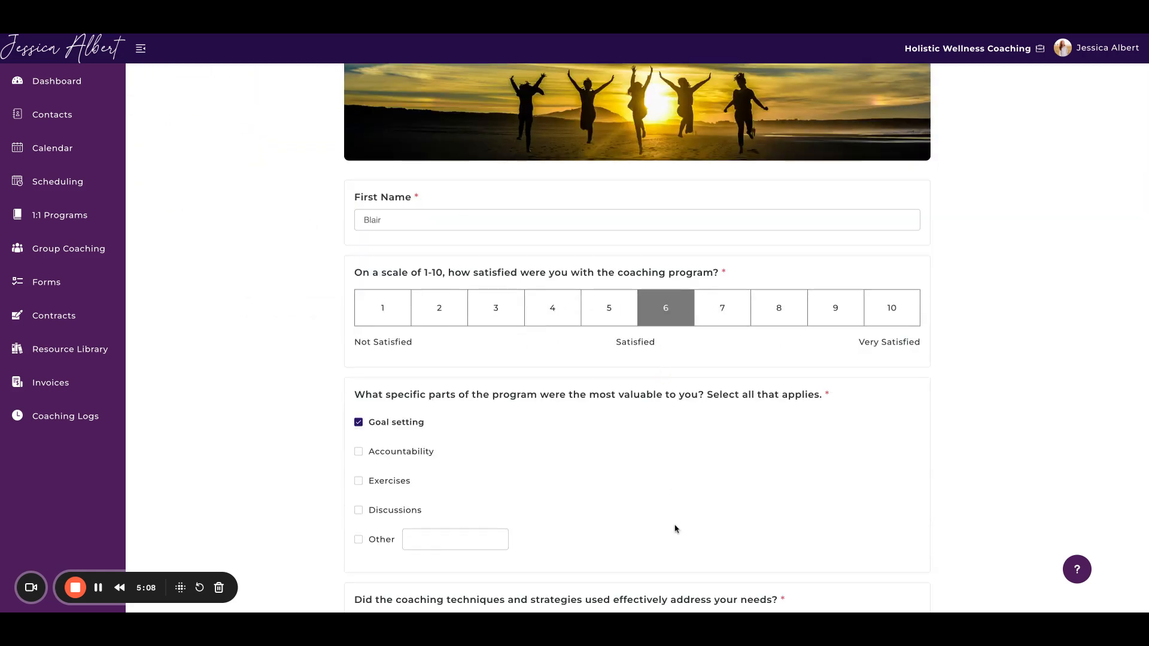
scroll(676, 529, "down", 5)
scroll(676, 527, "up", 10)
scroll(675, 527, "up", 1)
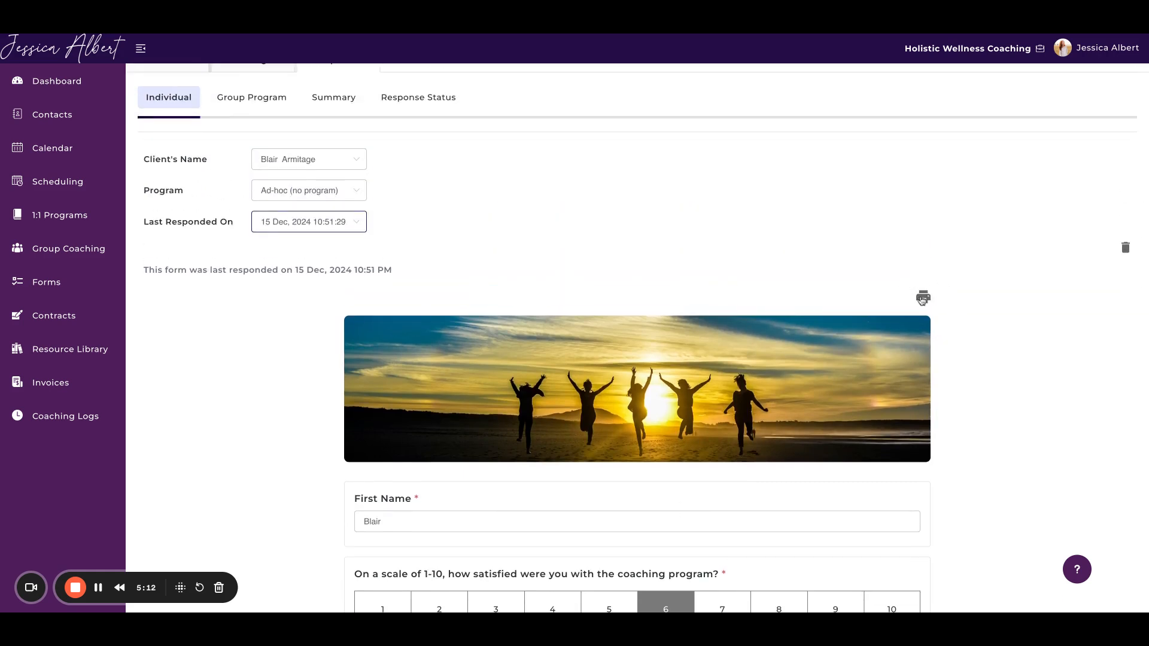
scroll(923, 297, "down", 1)
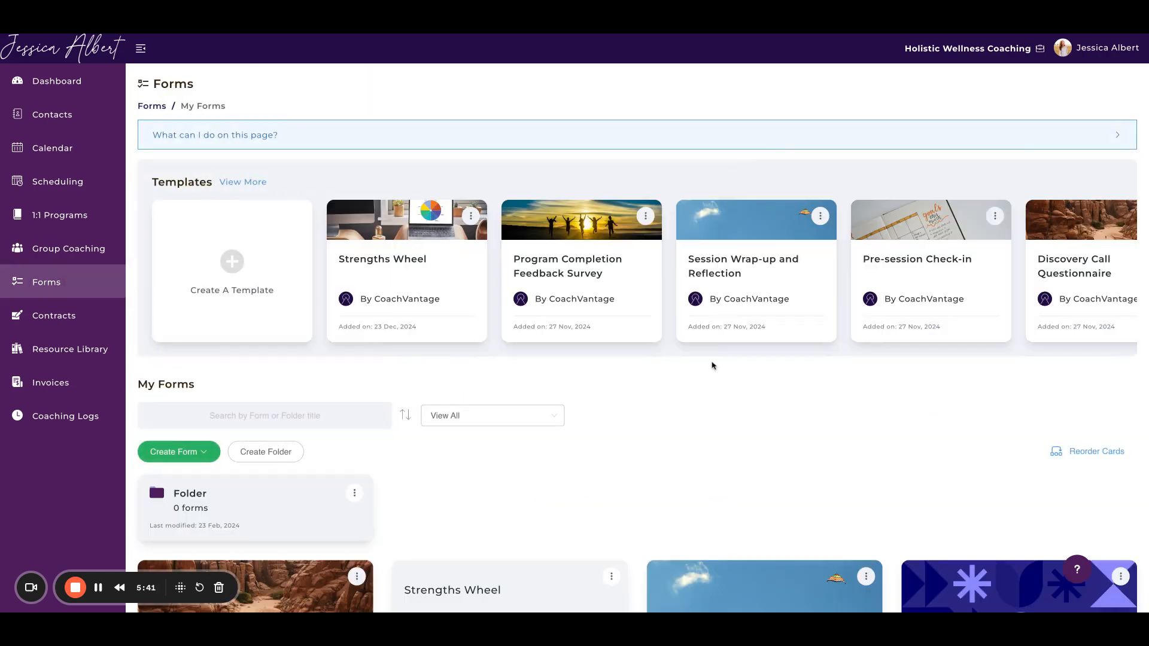
scroll(712, 365, "down", 1)
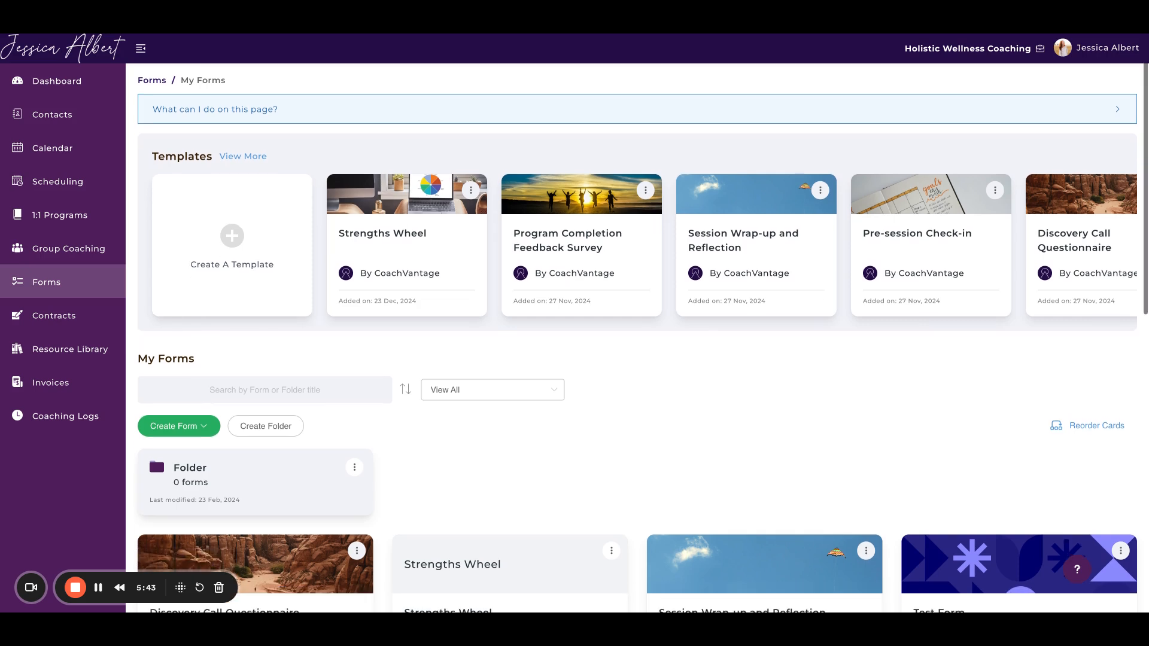